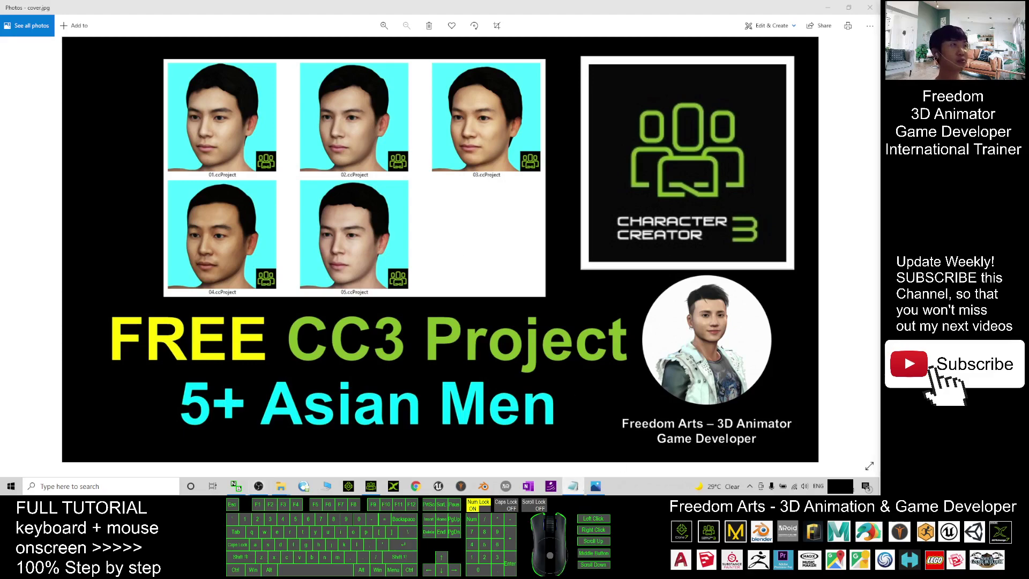
Step: Put away the notes with the download links and look over the character projects in the Asian Male Pack 01 folder
left_click_drag(879, 75, 564, 38)
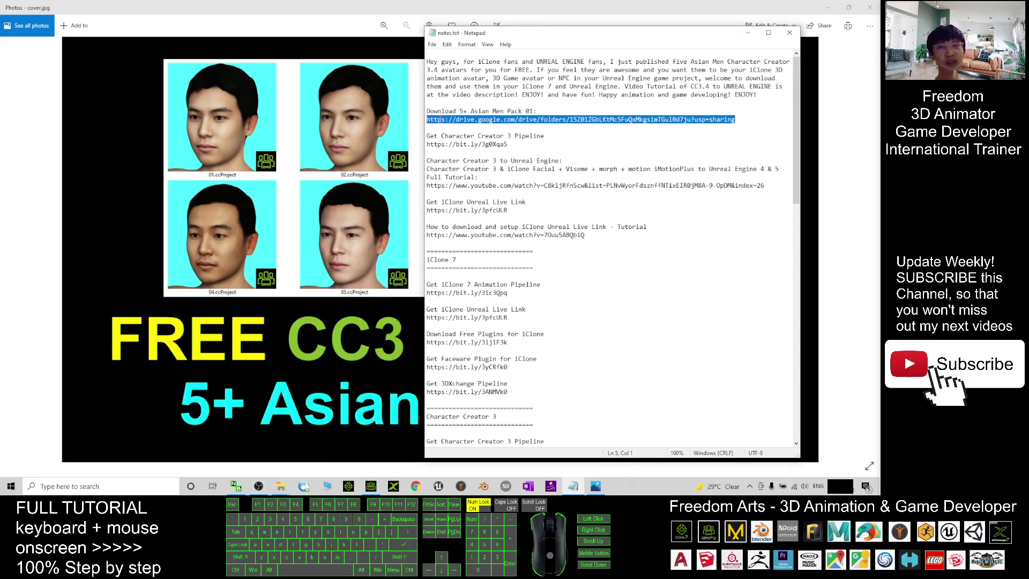
left_click(748, 33)
mouse_move(277, 489)
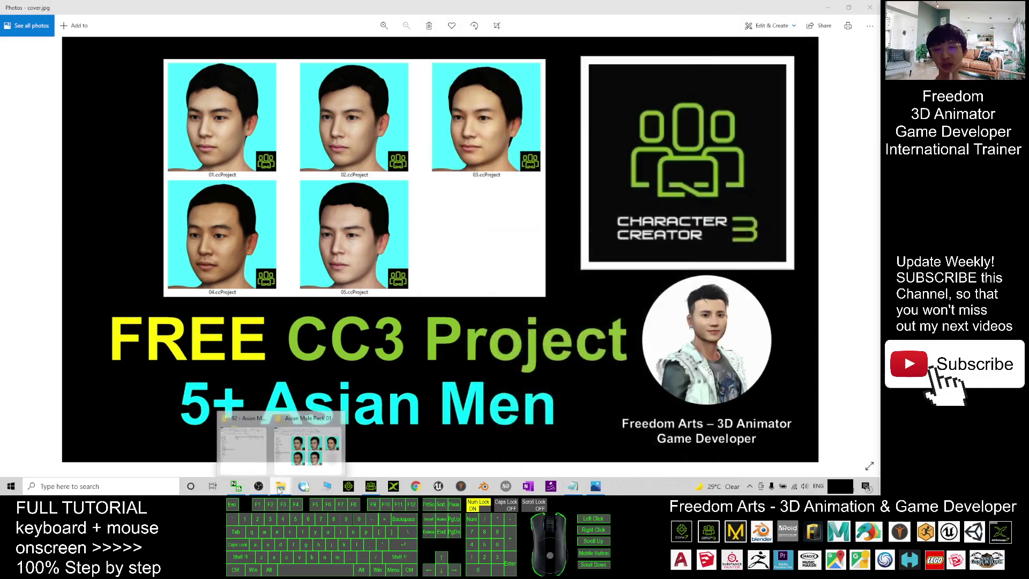
left_click(300, 434)
left_click(301, 203)
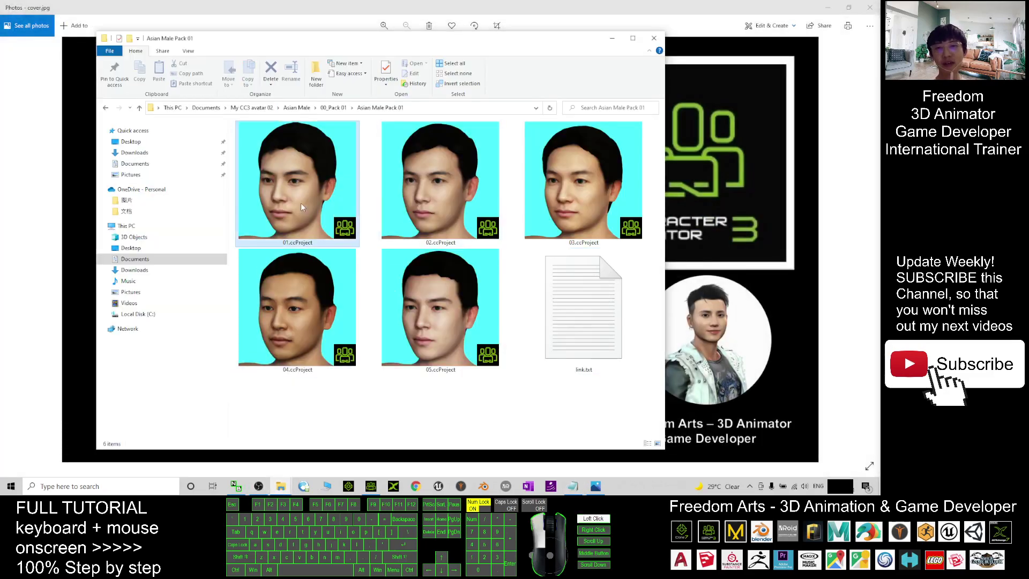
left_click(583, 182)
left_click_drag(385, 43, 500, 32)
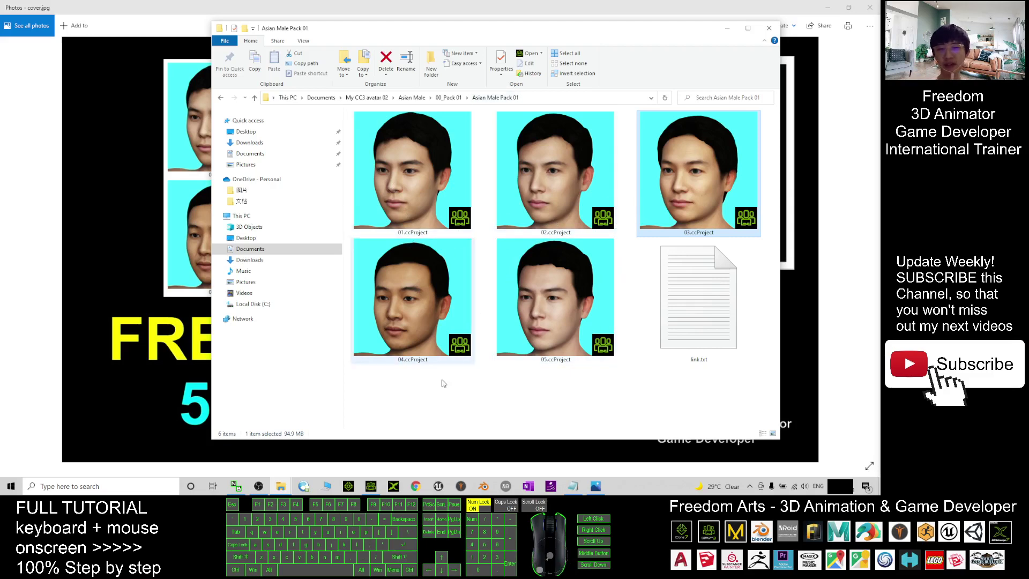
Step: Switch to Character Creator 3 and load 05.ccProject from the Asian Male Pack 01 folder with the Replace All option
left_click(373, 486)
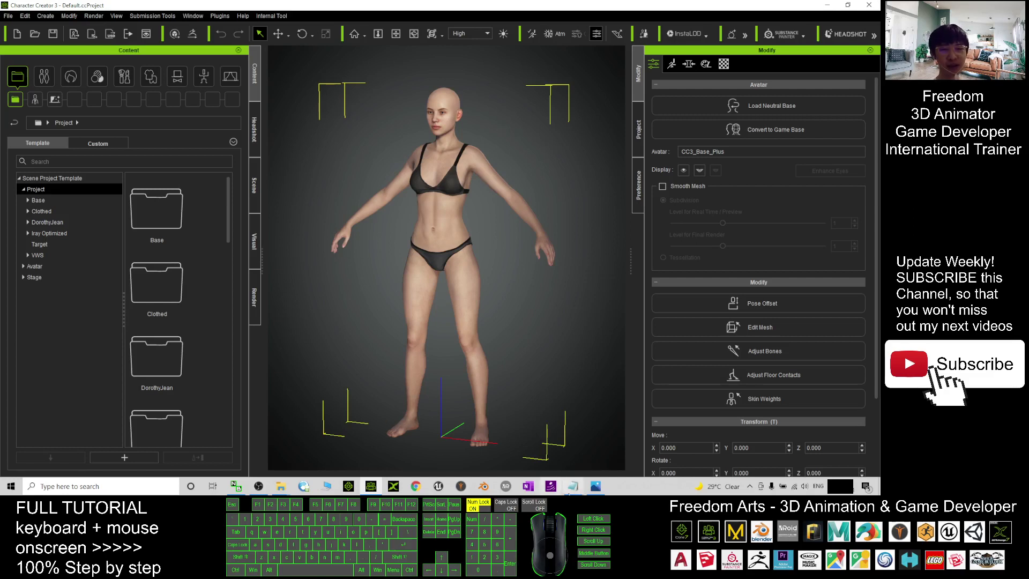
left_click(281, 487)
left_click(308, 445)
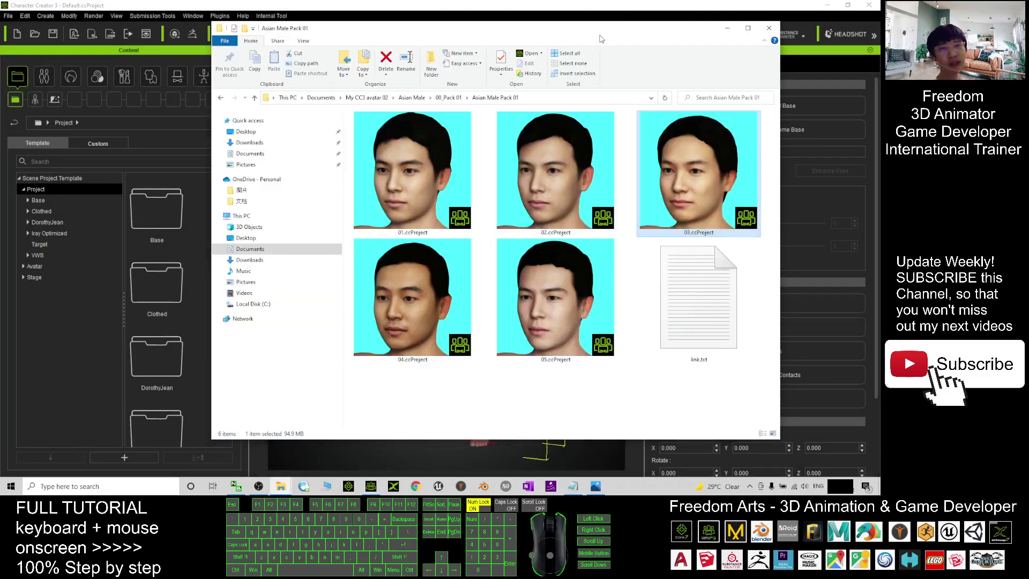
left_click_drag(601, 39, 715, 35)
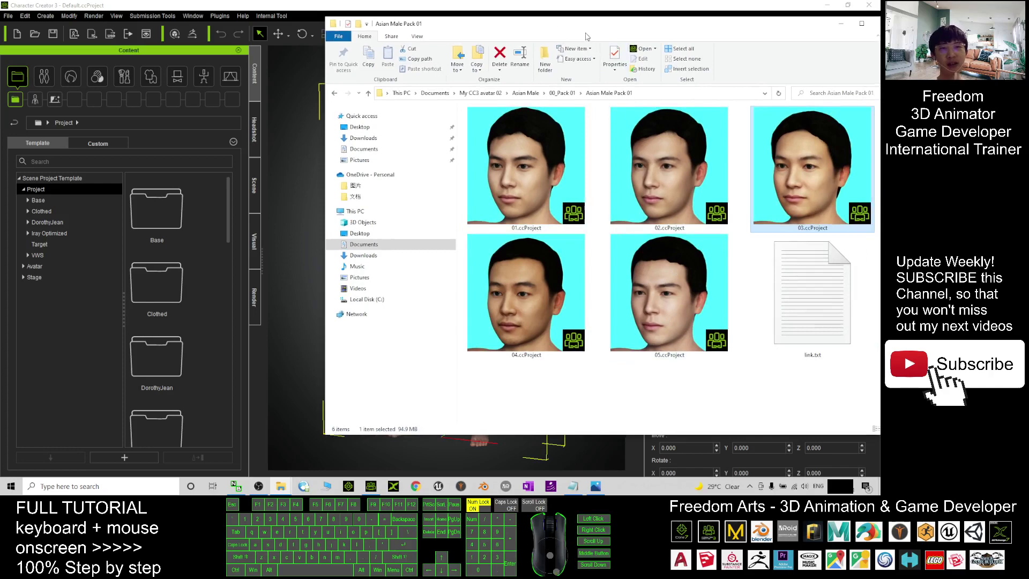
left_click_drag(586, 33, 588, 57)
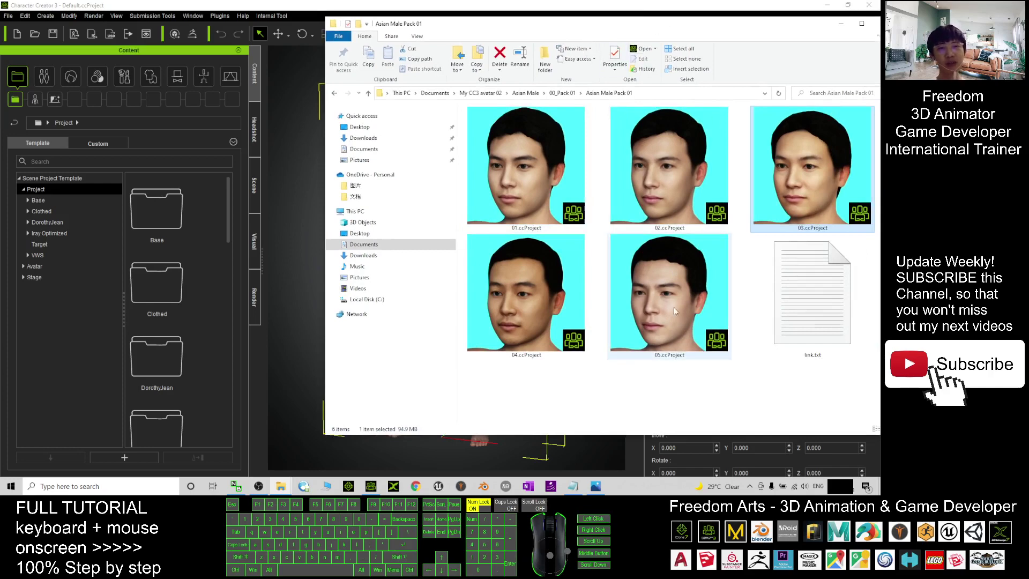
left_click_drag(674, 312, 303, 417)
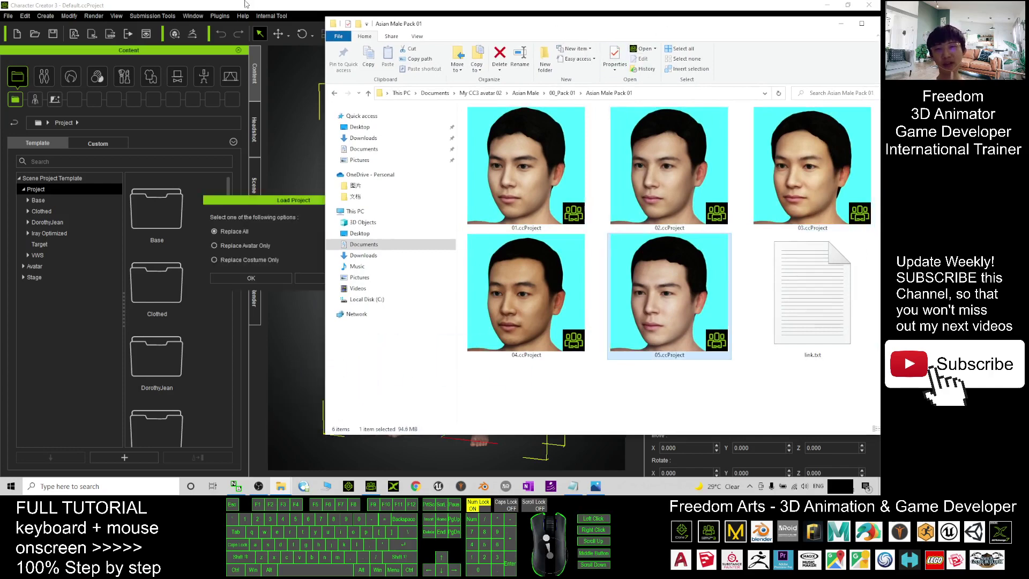
left_click(261, 11)
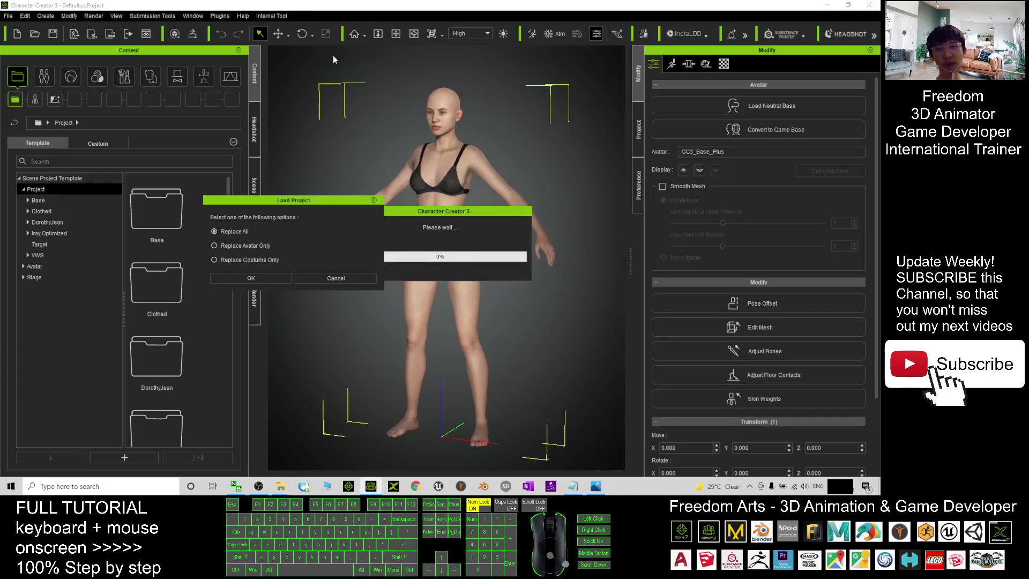
left_click(213, 234)
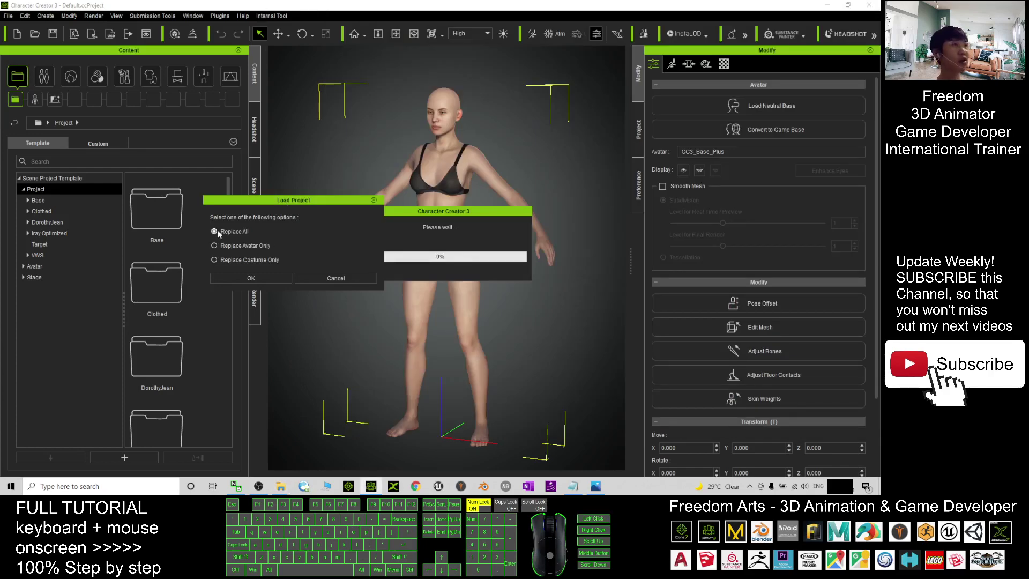
left_click(255, 278)
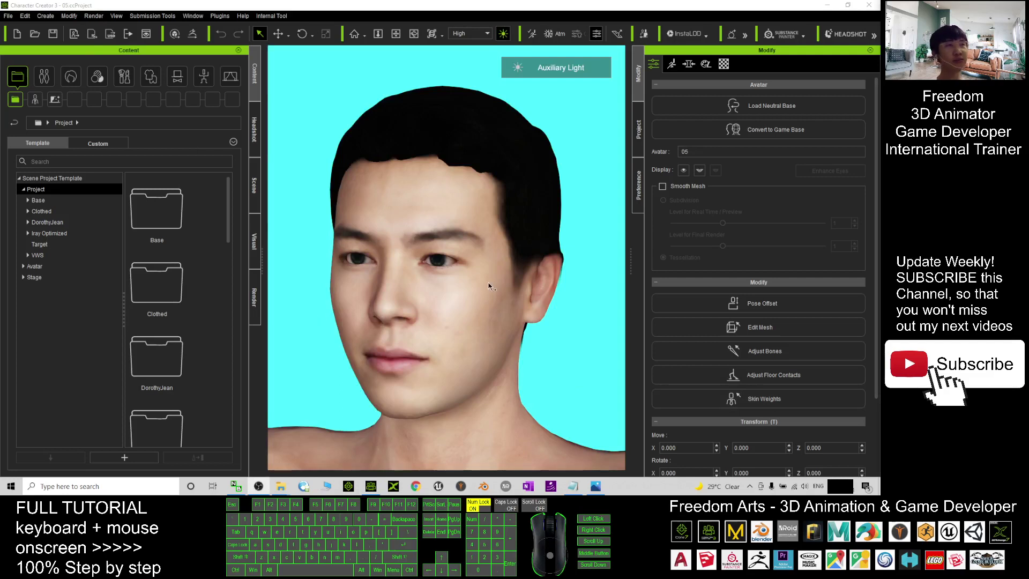
Step: Examine the loaded avatar's face and body from close up and from farther away
scroll(478, 290, "down", 3)
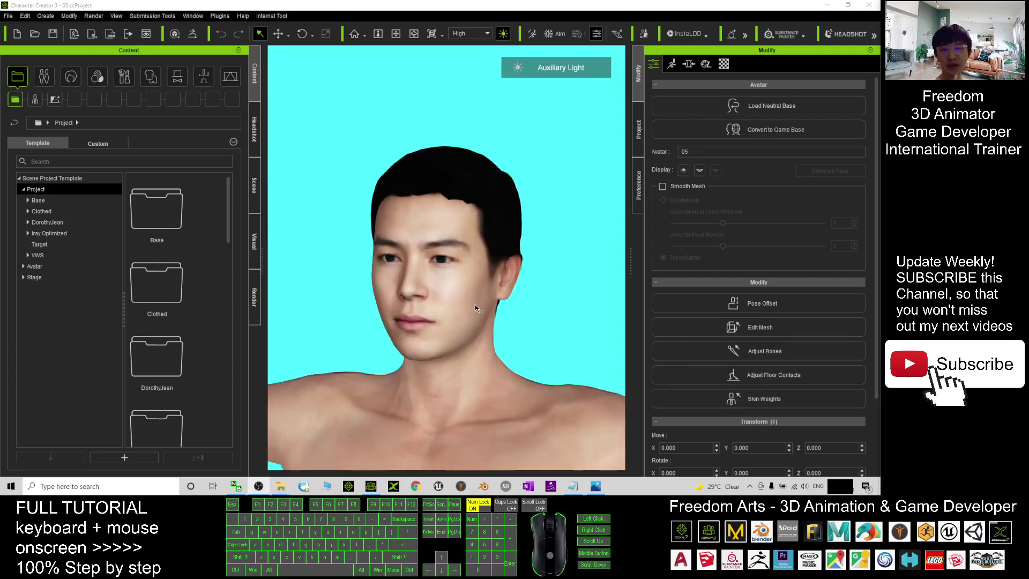
scroll(477, 310, "down", 2)
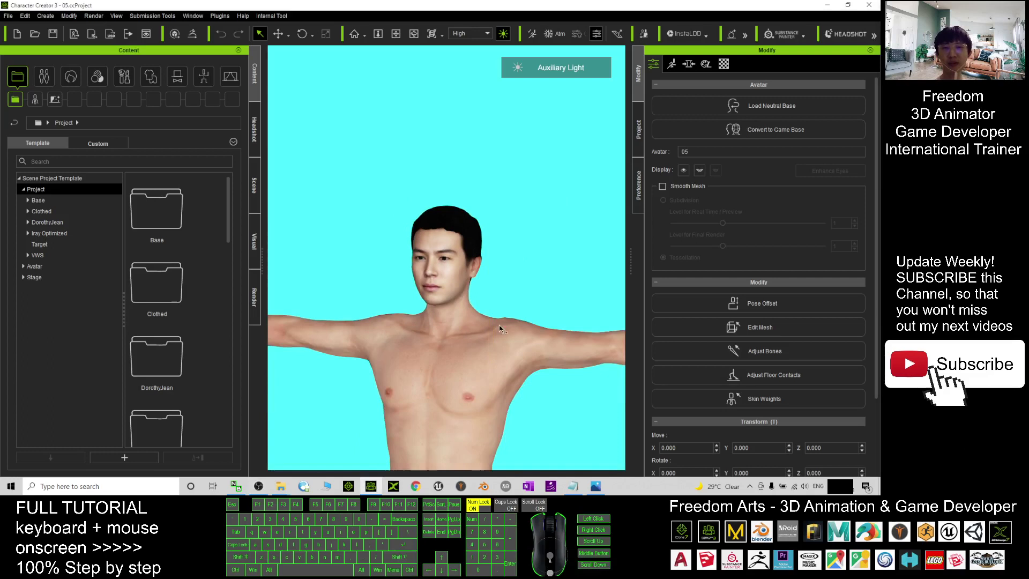
key("x")
left_click_drag(499, 325, 375, 163)
scroll(488, 241, "down", 3)
key("c")
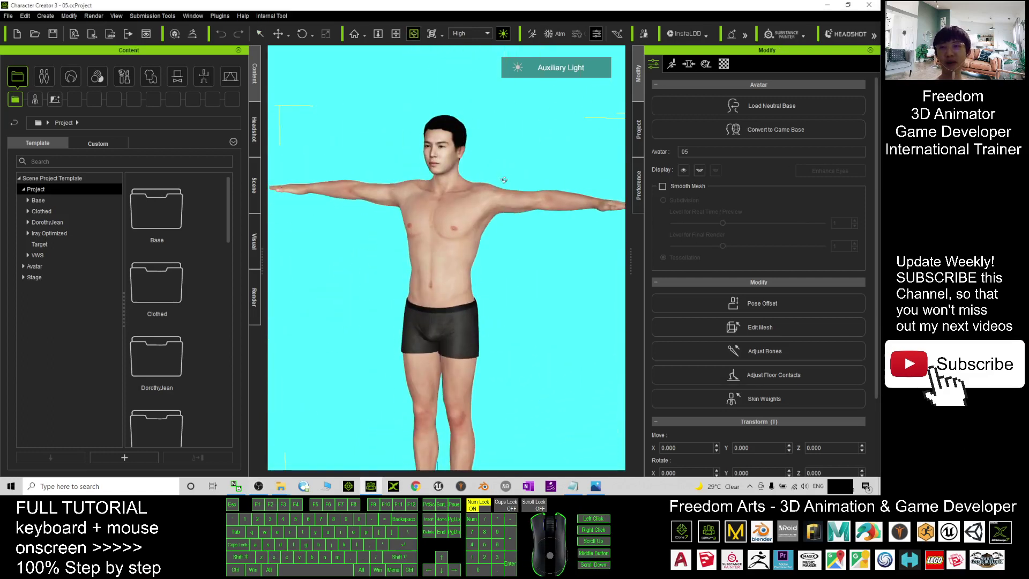
scroll(445, 235, "up", 4)
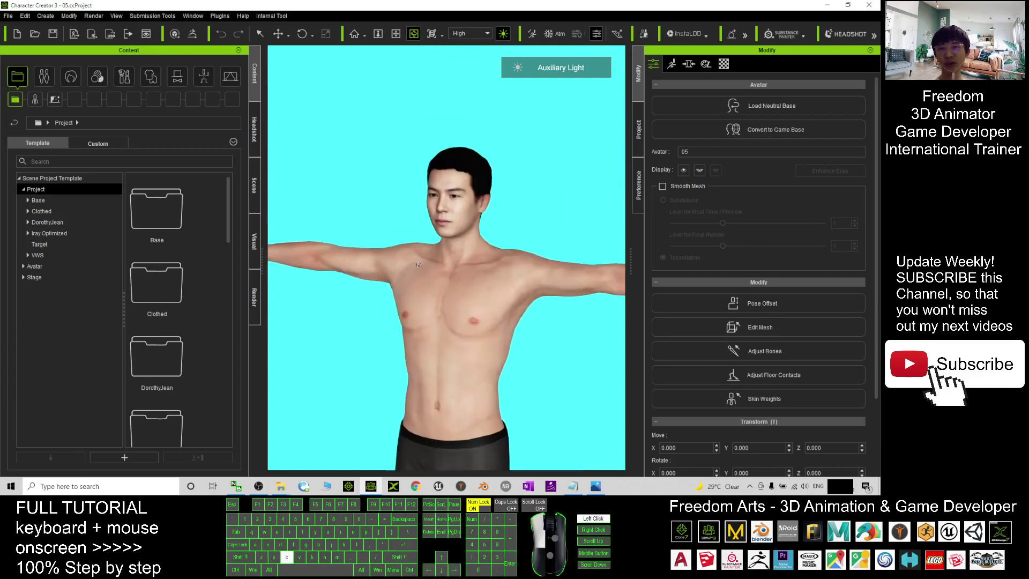
Step: Look through the Essential Clothing shirts among the cloth templates
left_click(152, 81)
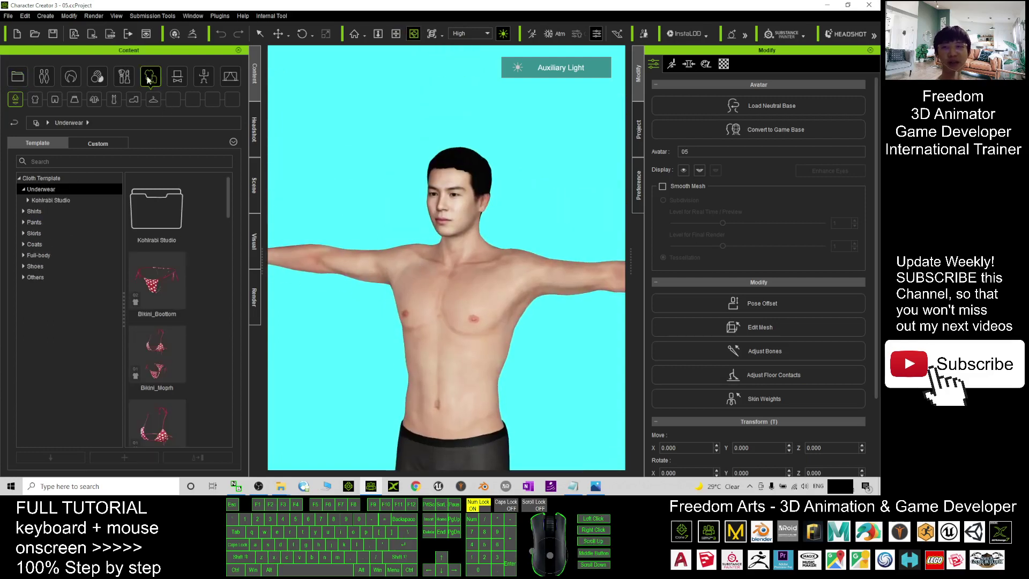
left_click(35, 99)
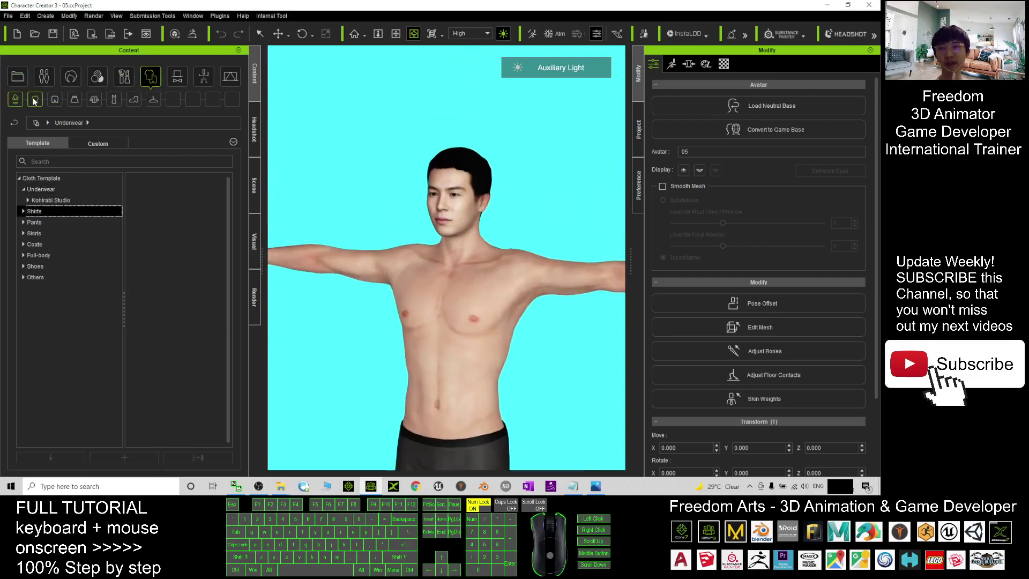
scroll(425, 296, "down", 2)
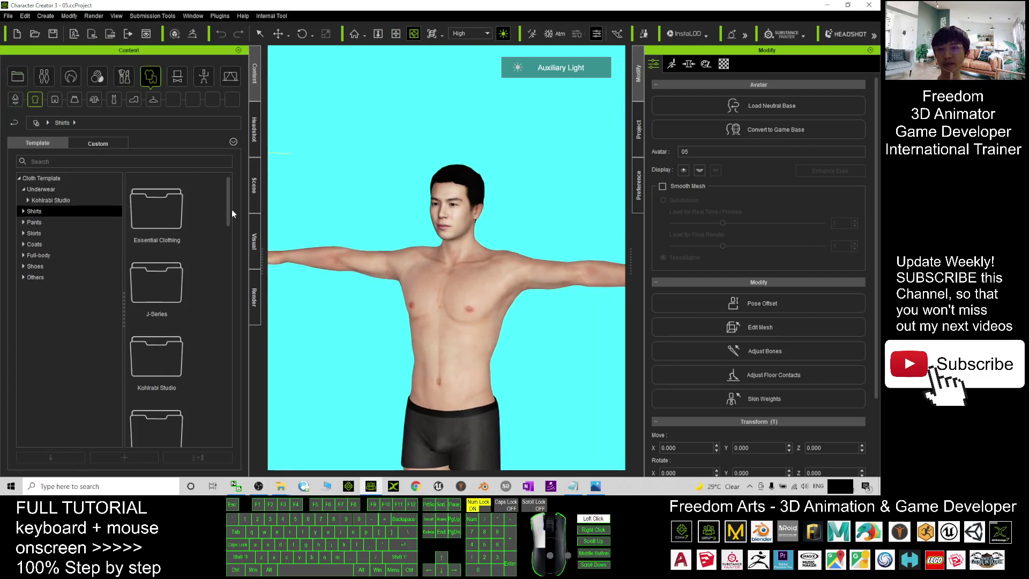
double_click(162, 199)
left_click_drag(229, 202, 215, 410)
scroll(214, 323, "up", 3)
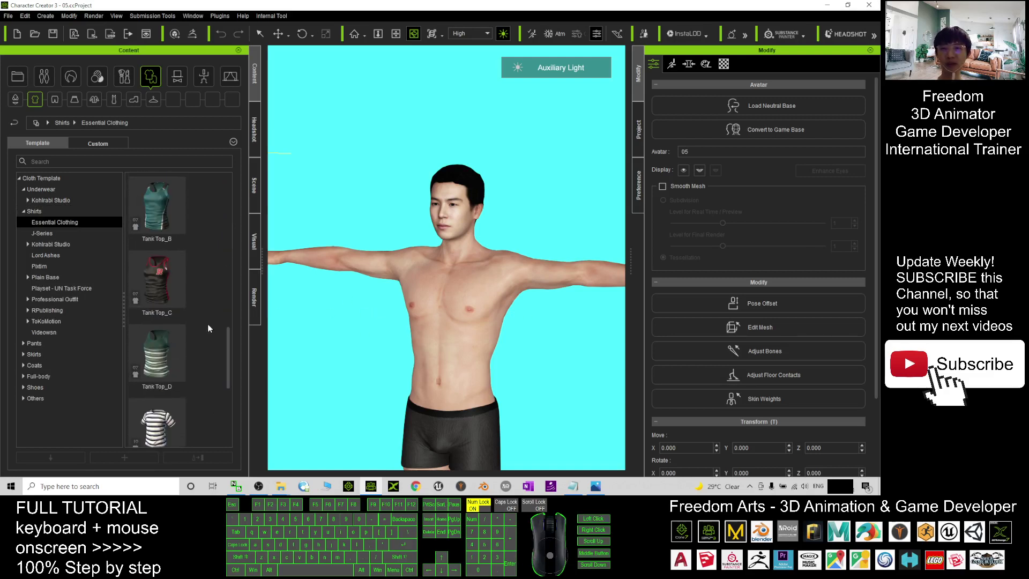
left_click_drag(228, 341, 234, 379)
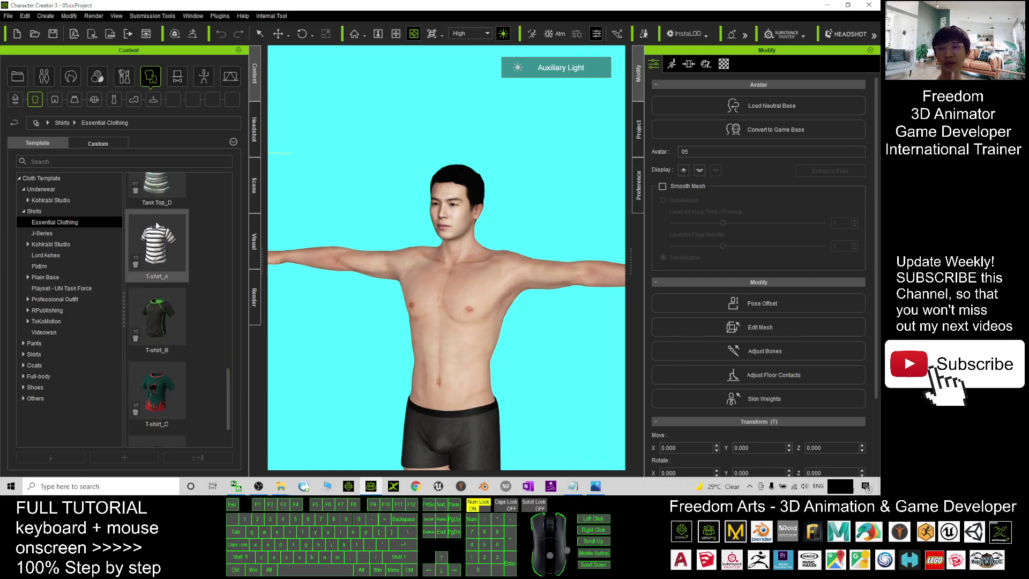
Step: Dress the avatar in the dark red shirt D from the Professional Outfit set of close collar short sleeves shirts
left_click(53, 299)
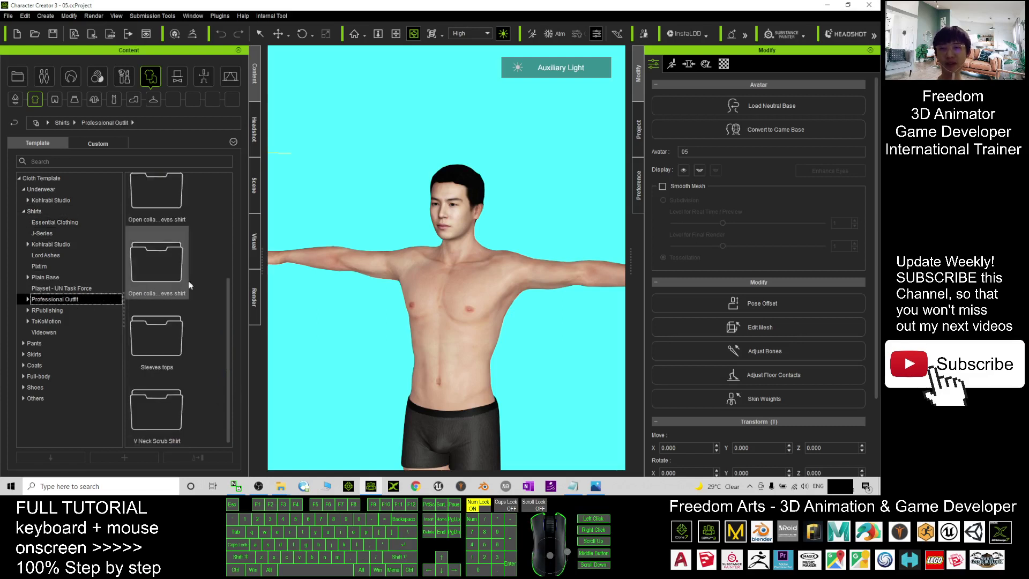
left_click_drag(229, 301, 247, 172)
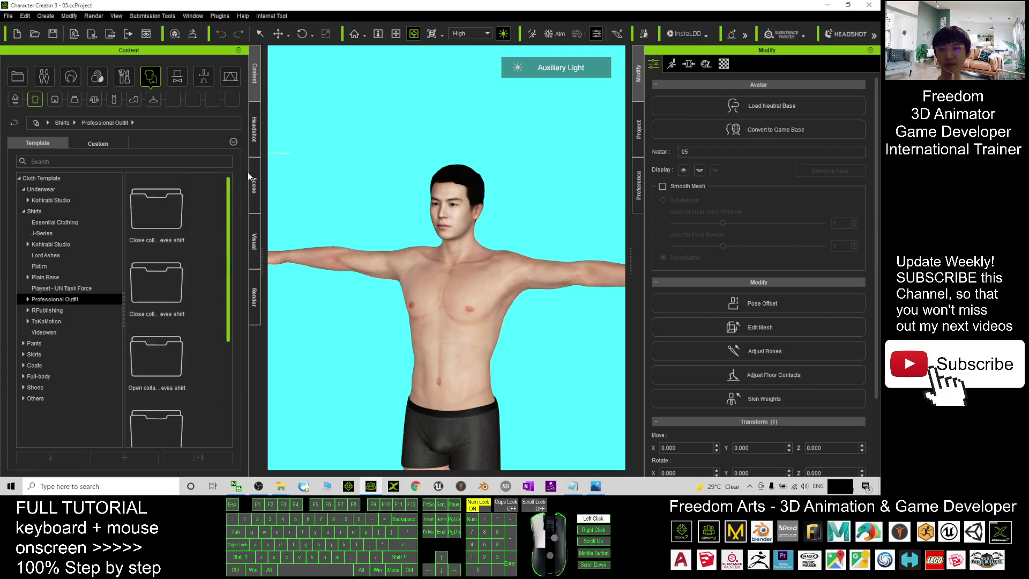
double_click(170, 280)
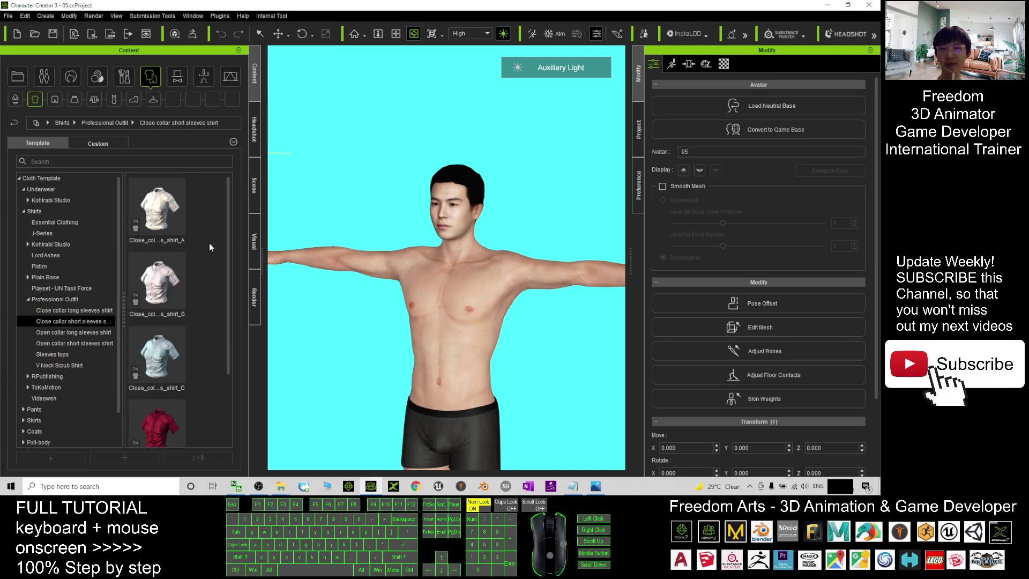
left_click_drag(229, 214, 231, 318)
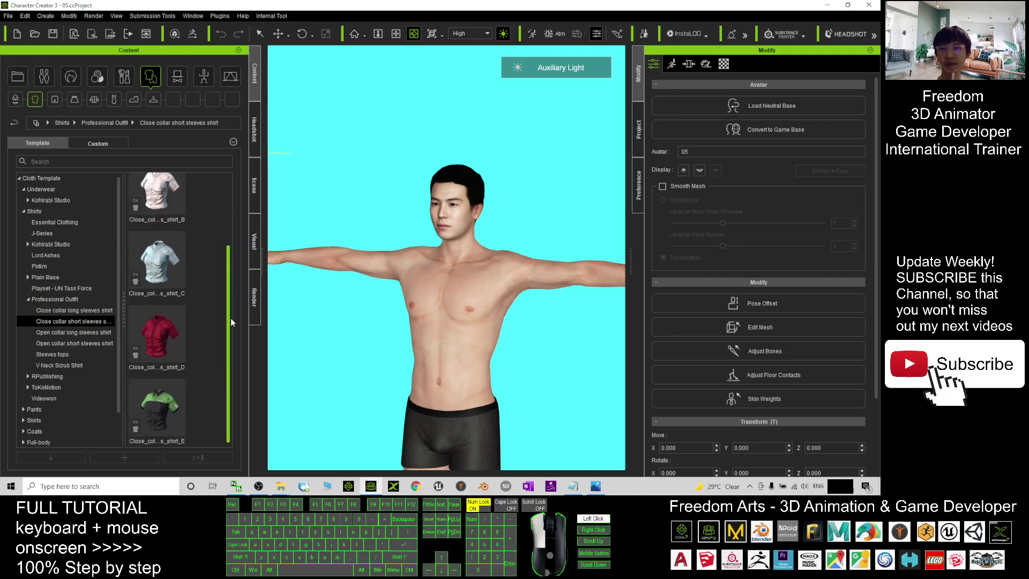
double_click(134, 336)
left_click(482, 271)
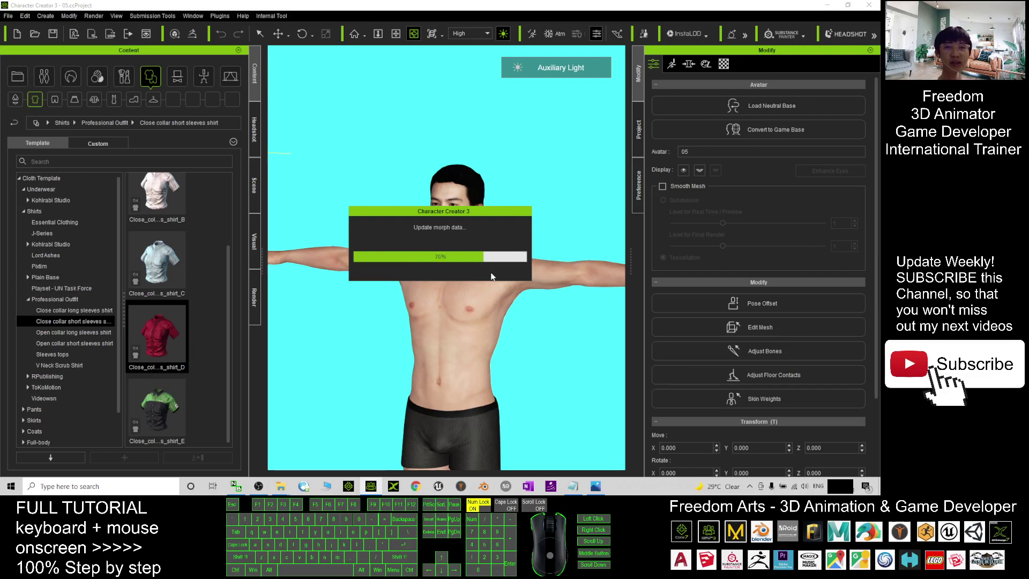
Step: Examine the fit of the shirt on the avatar at full length and from the front
scroll(563, 400, "down", 3)
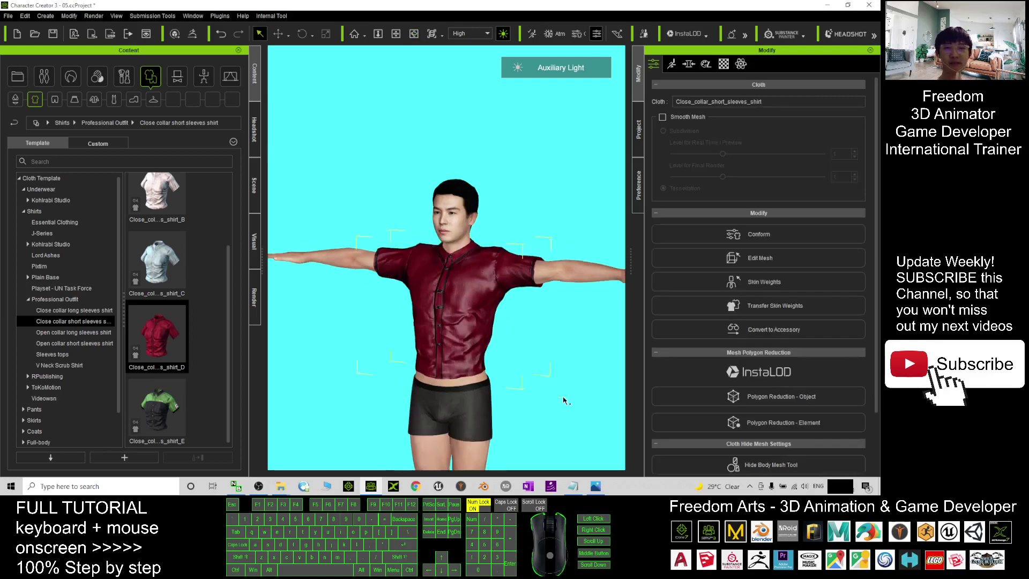
left_click(563, 399)
key("x")
key("c")
left_click_drag(555, 397, 501, 240)
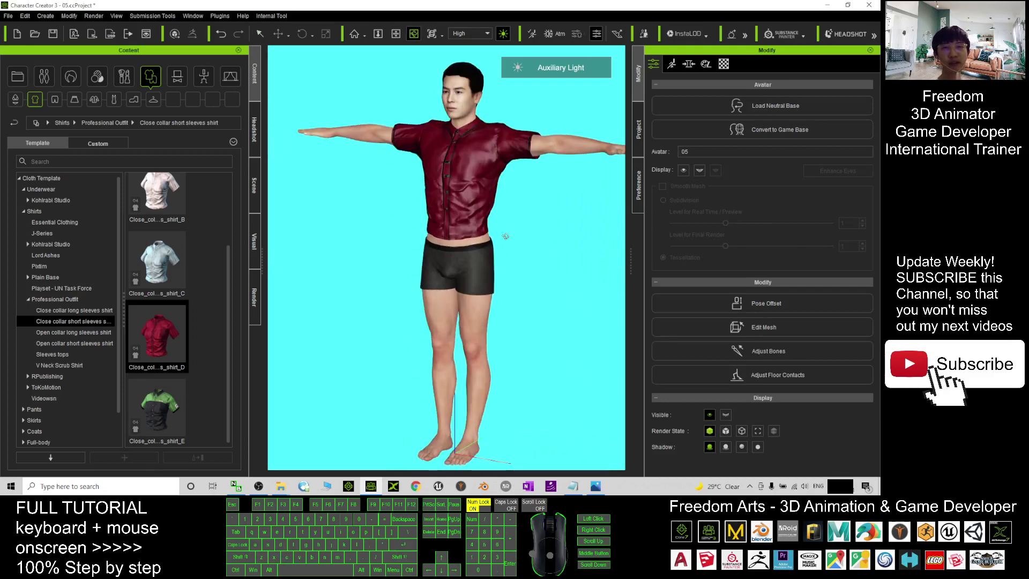
scroll(501, 240, "up", 3)
key("x")
left_click_drag(409, 223, 409, 246)
key("c")
left_click_drag(408, 246, 525, 246)
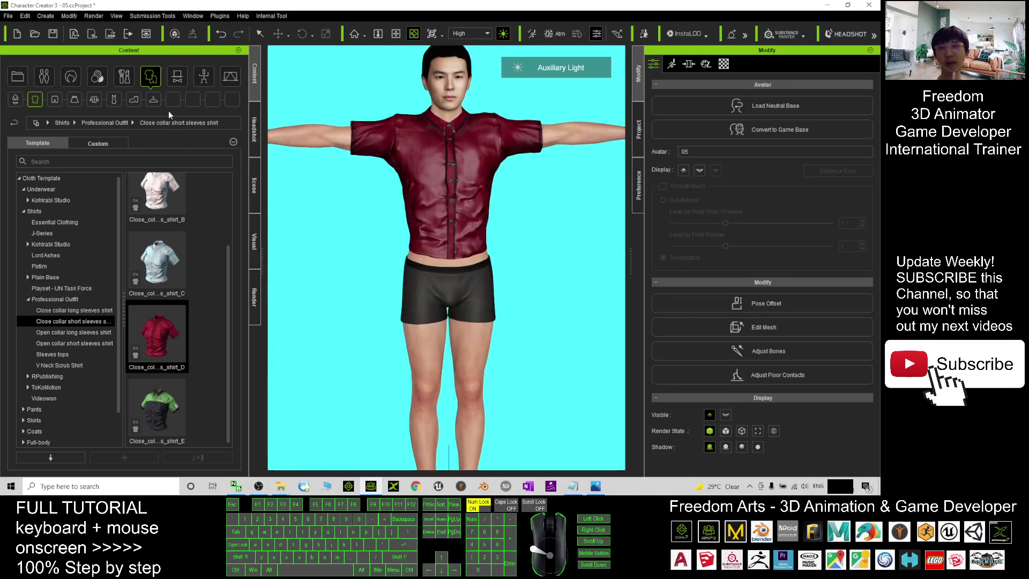
Step: Look through the Essential Clothing pants, from the shorts and jogging pants down to the skinny pants
left_click(56, 101)
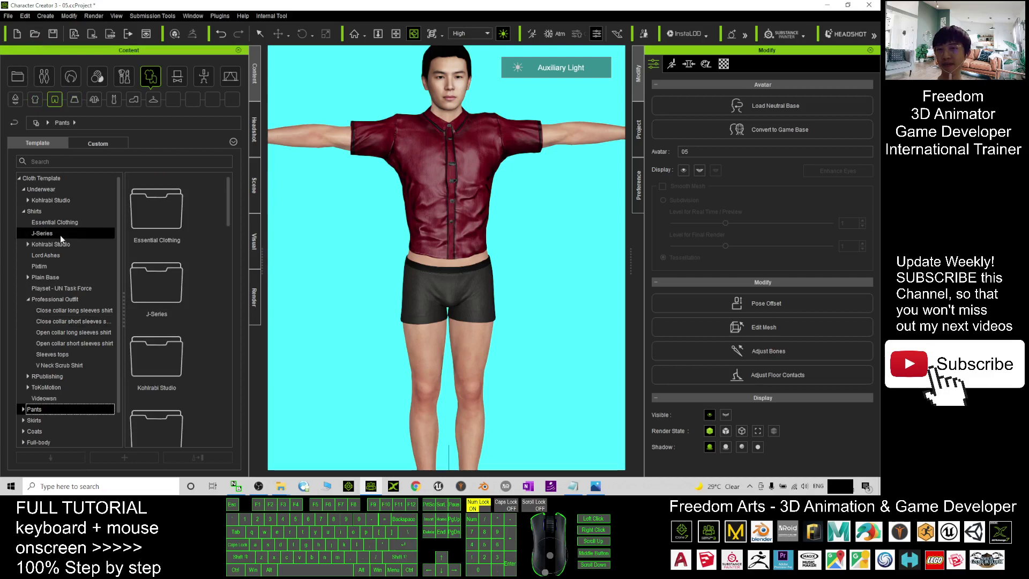
double_click(140, 195)
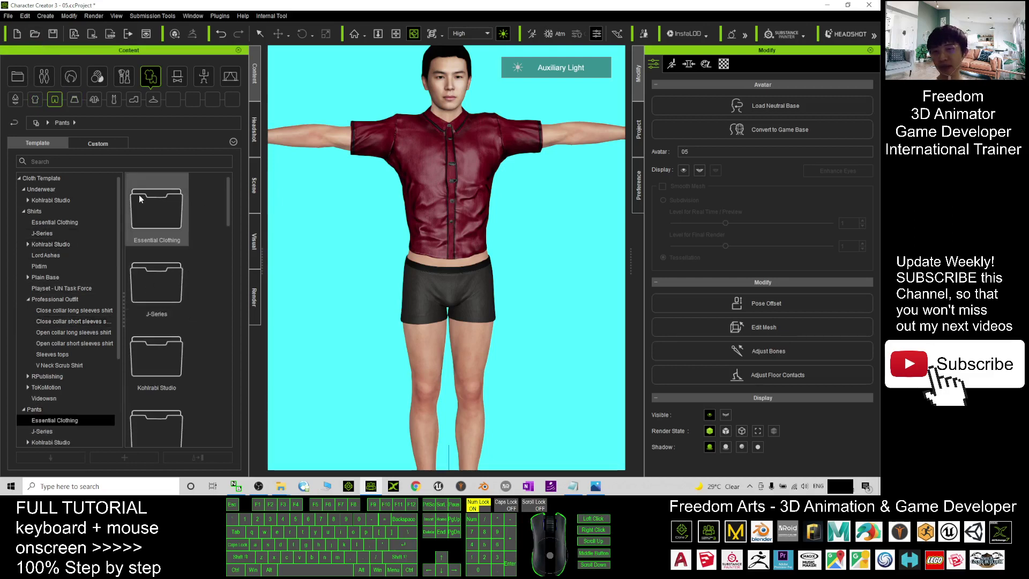
scroll(223, 197, "down", 1)
left_click_drag(233, 241, 264, 202)
scroll(249, 255, "down", 10)
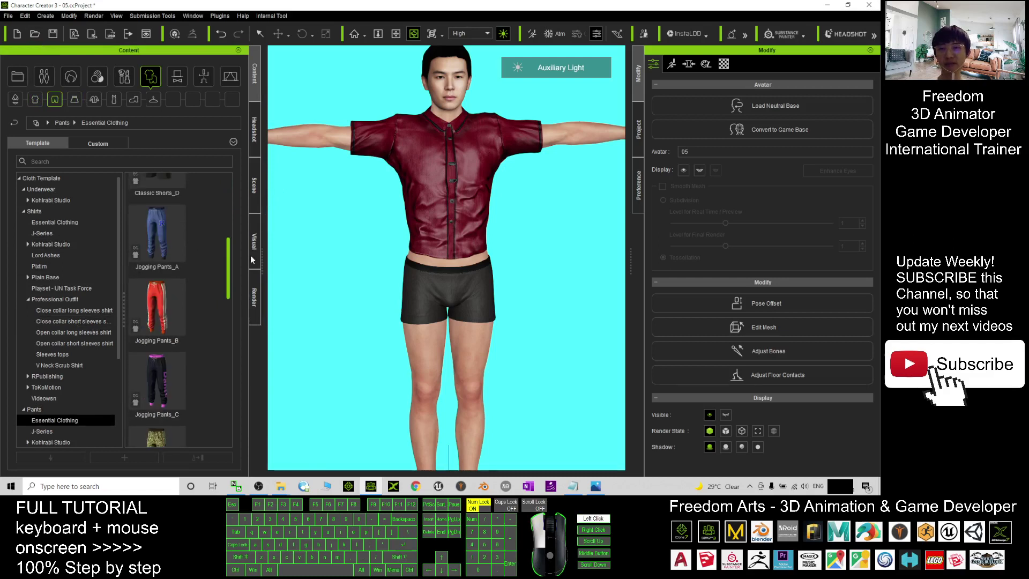
scroll(252, 342, "down", 5)
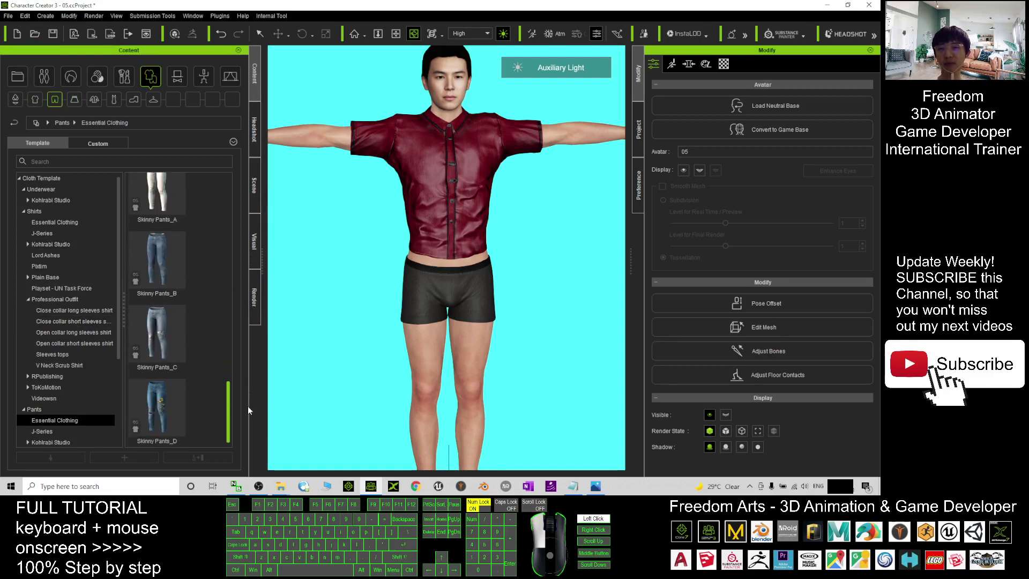
Step: Dress the avatar in Slacks_F from the Professional Outfit pants, passing over the cargo and scrub pants, with the Keep Cloth Shape option
scroll(96, 398, "down", 2)
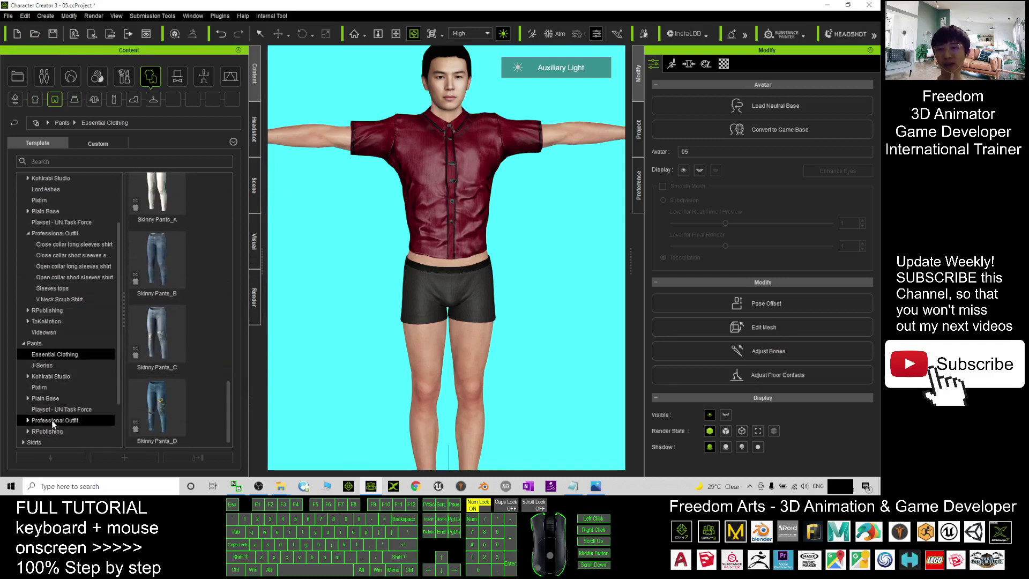
left_click(56, 421)
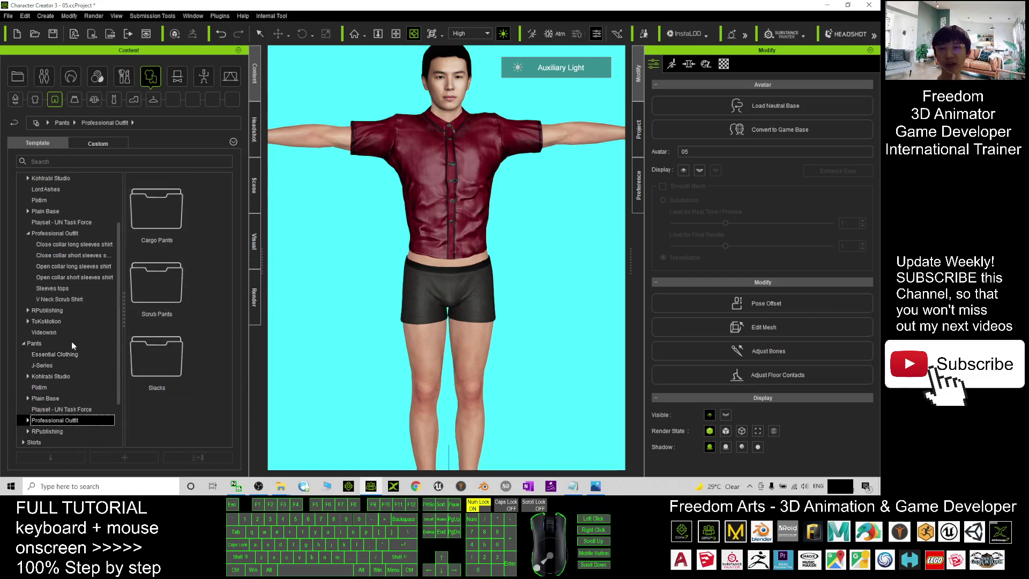
left_click(25, 420)
left_click(57, 432)
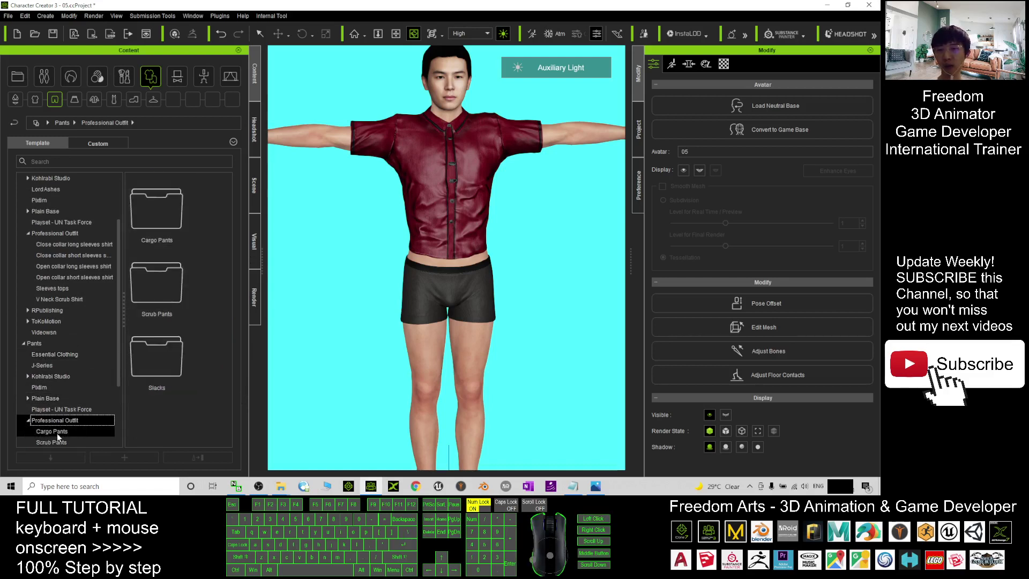
scroll(200, 331, "down", 1)
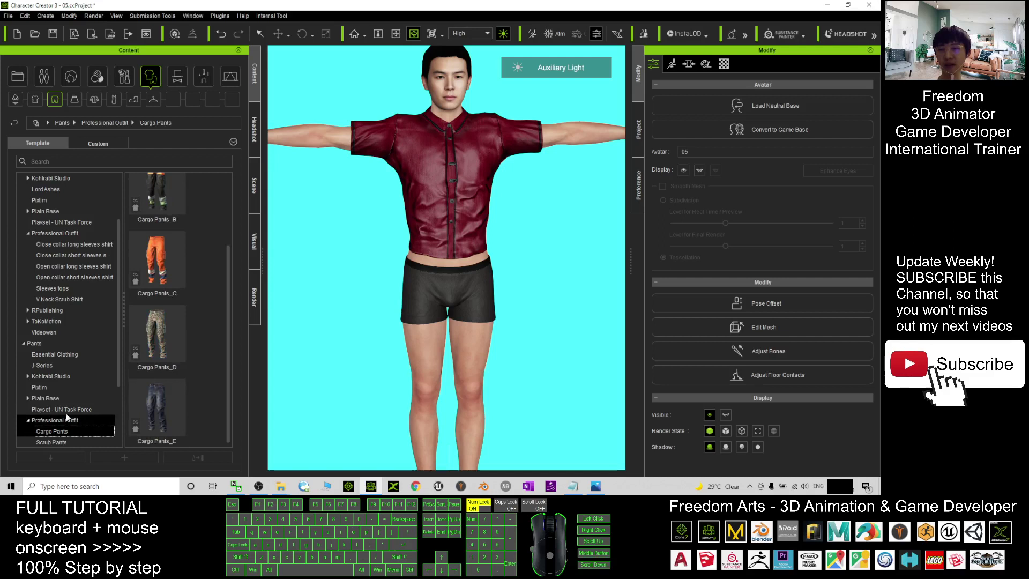
scroll(67, 407, "down", 2)
left_click(47, 387)
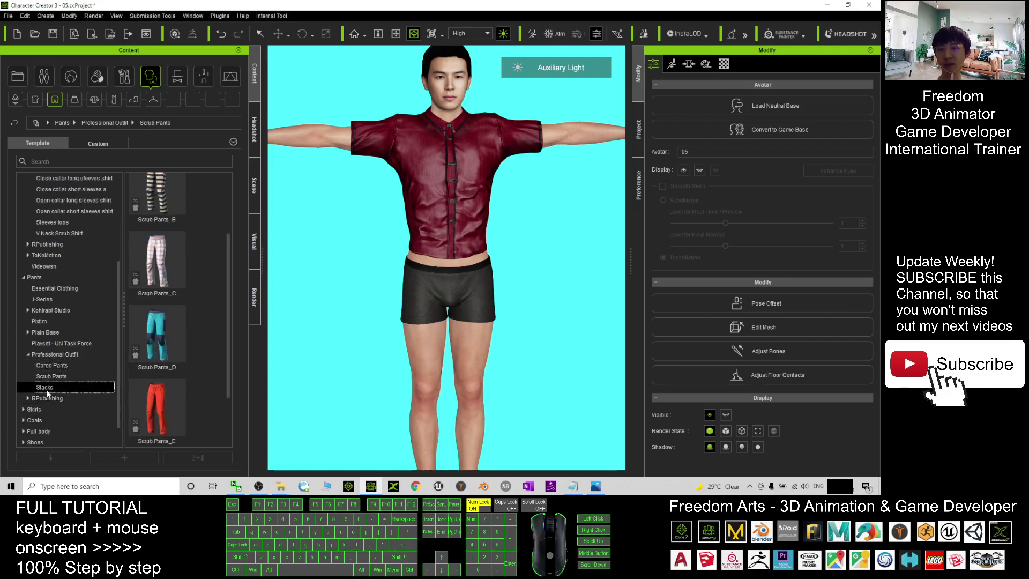
left_click_drag(230, 265, 219, 344)
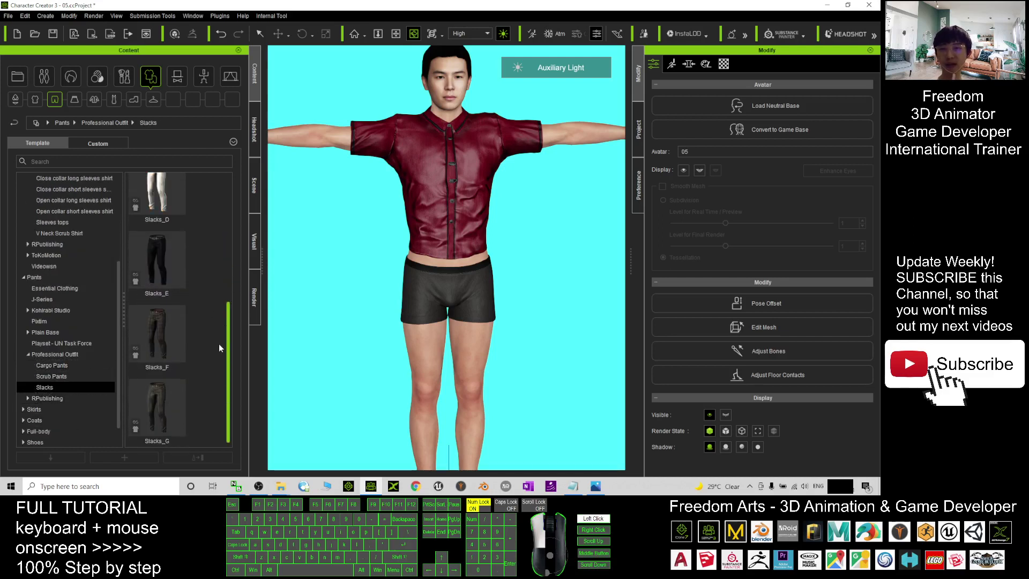
double_click(171, 338)
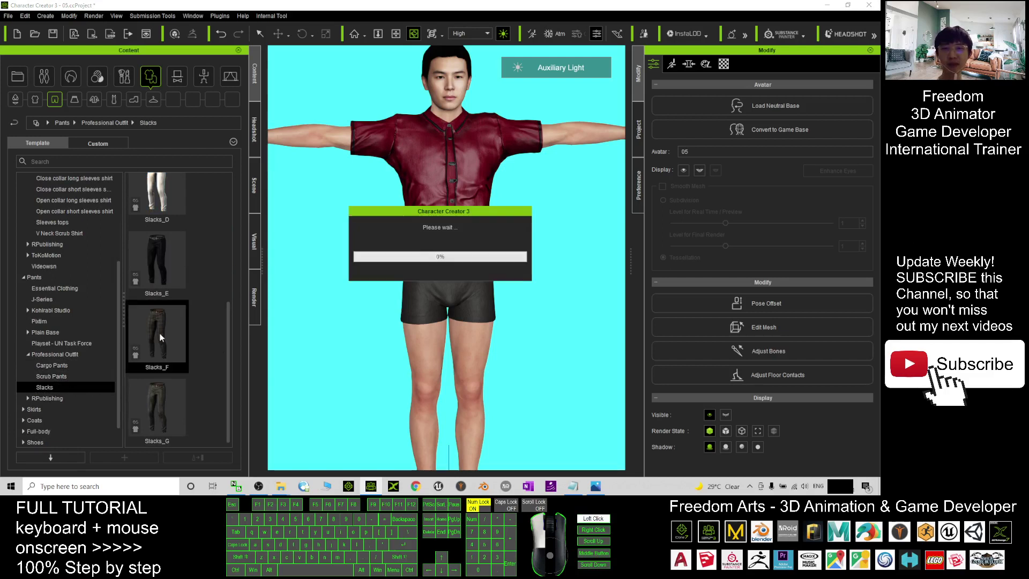
left_click(355, 293)
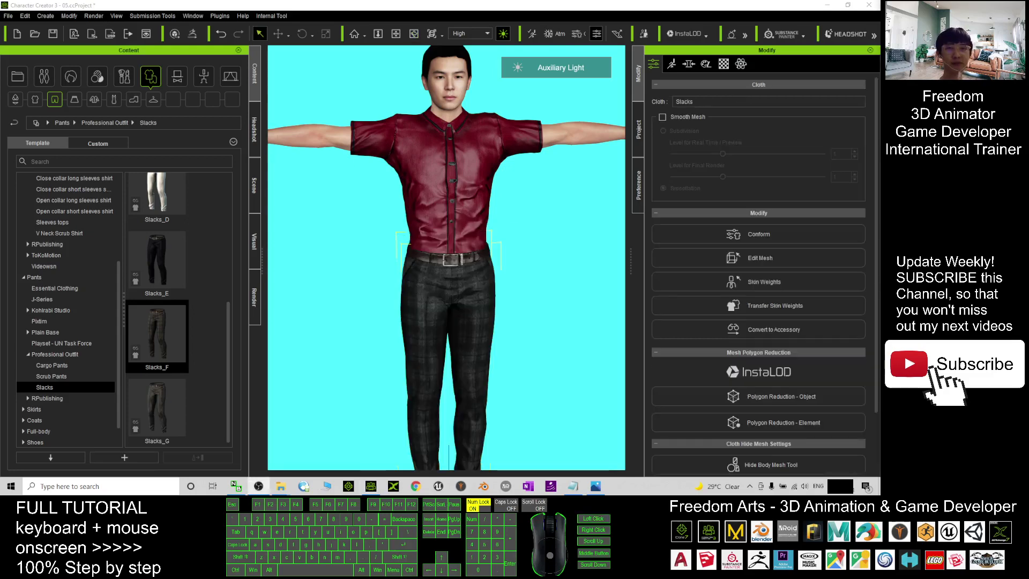
Step: Deselect the slacks and examine their fit on the avatar at full length, from the front and at an angle
left_click(574, 306)
scroll(574, 306, "down", 3)
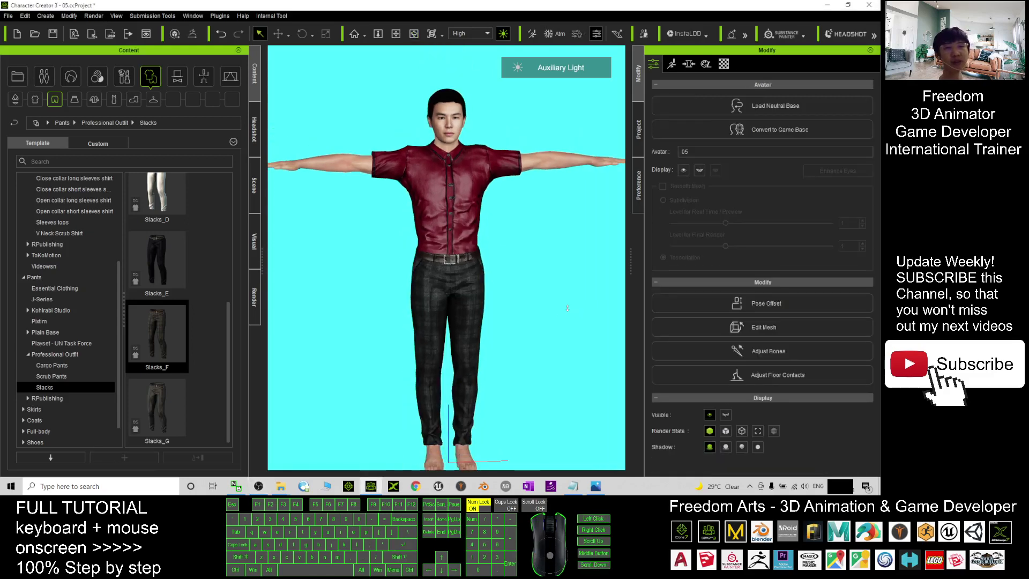
key("x")
left_click_drag(555, 305, 326, 226)
key("c")
scroll(455, 223, "up", 2)
key("c")
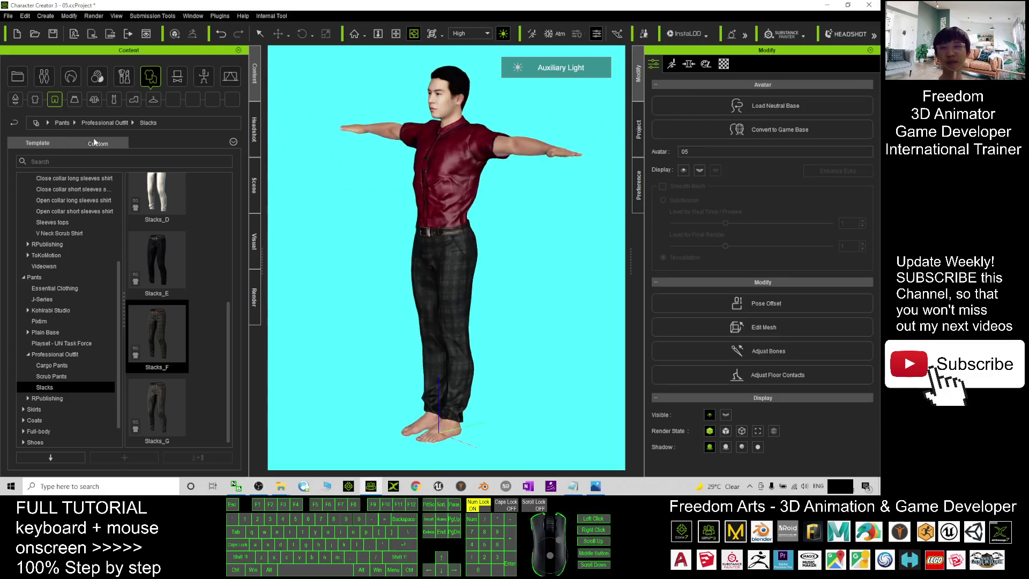
Step: Put Leather shoes_C from the Professional Outfit shoes on the avatar, using the Keep Cloth Shape option
left_click(137, 101)
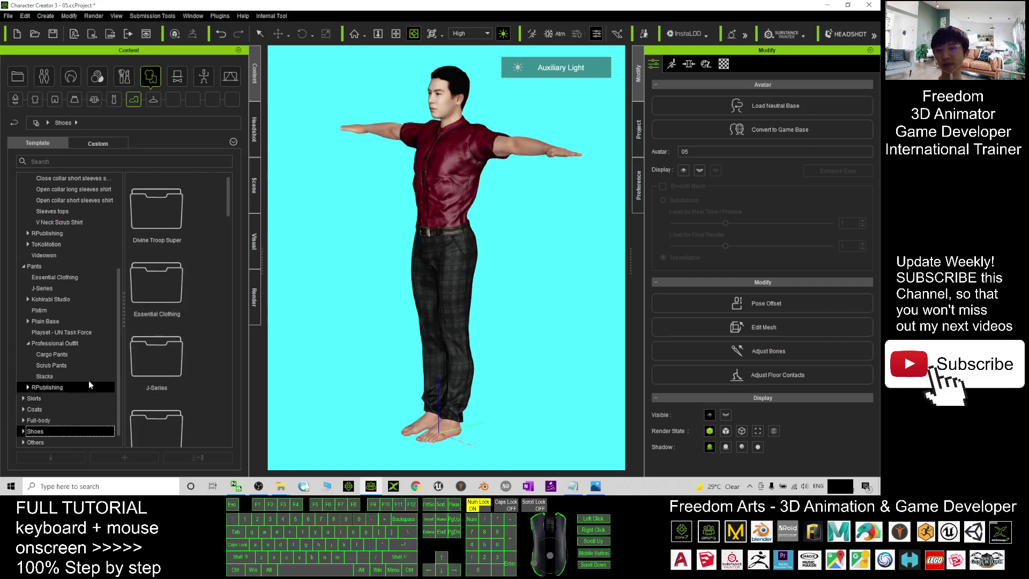
scroll(185, 326, "down", 3)
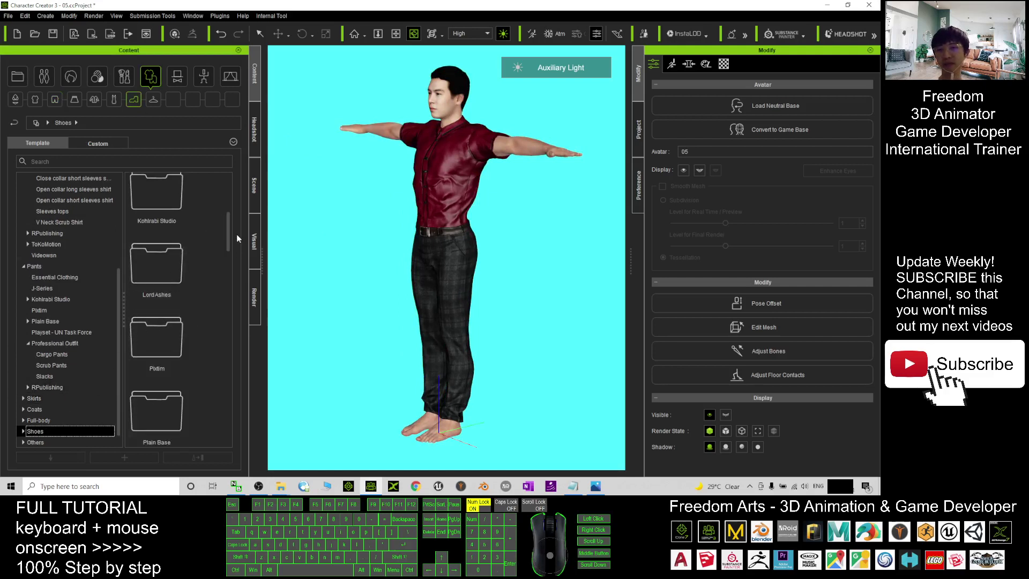
left_click_drag(229, 233, 235, 268)
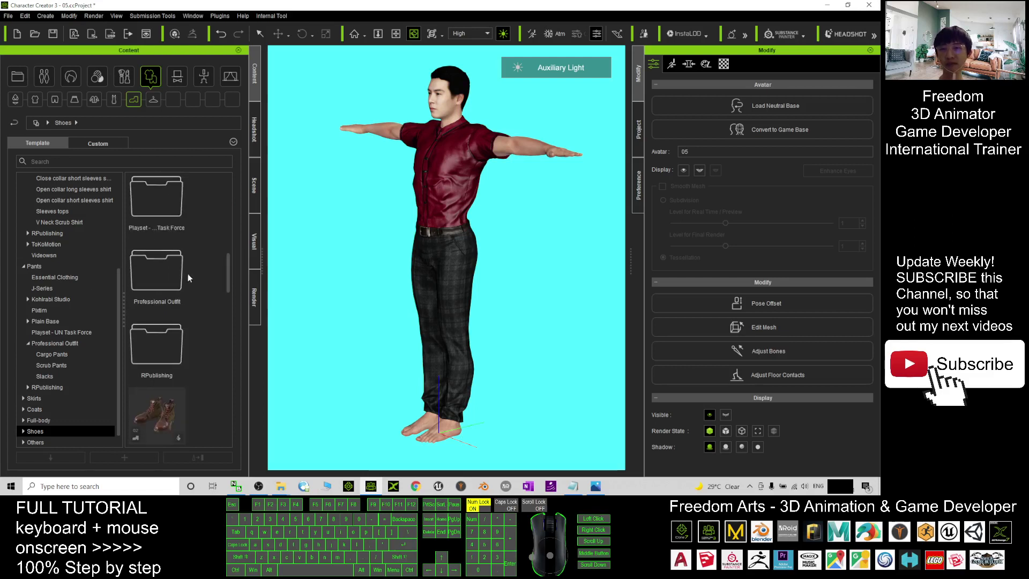
double_click(173, 269)
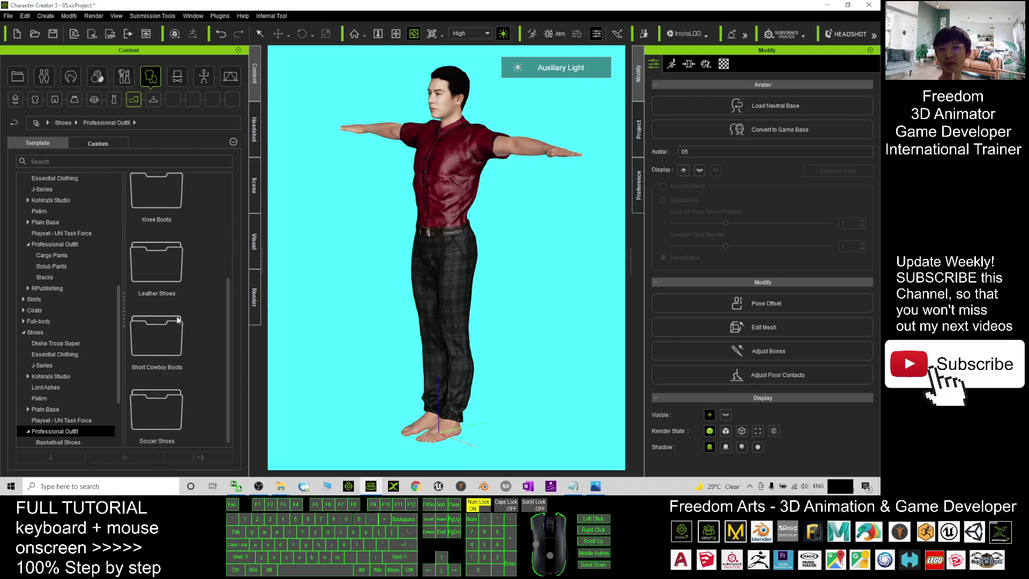
left_click(151, 267)
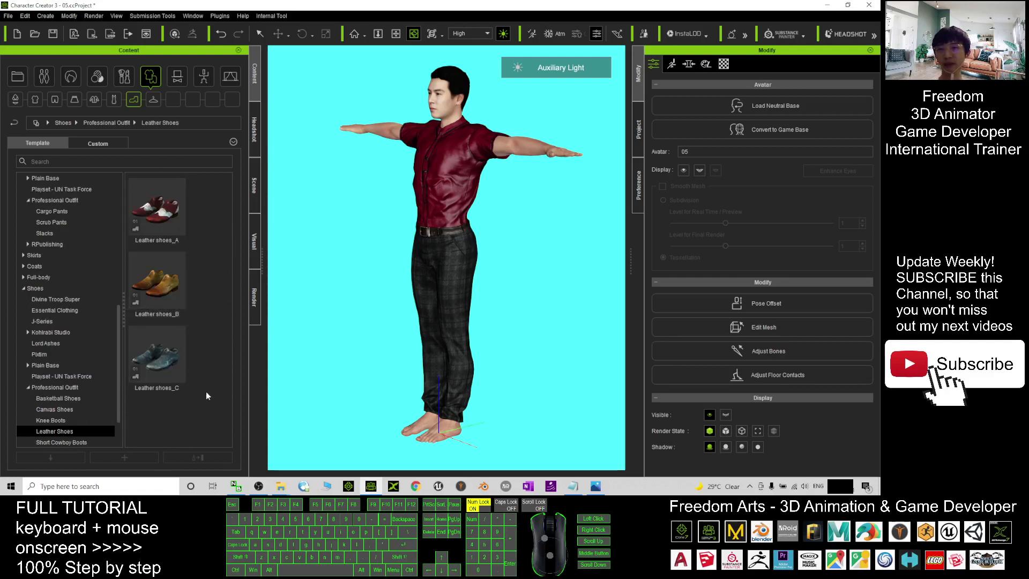
double_click(157, 354)
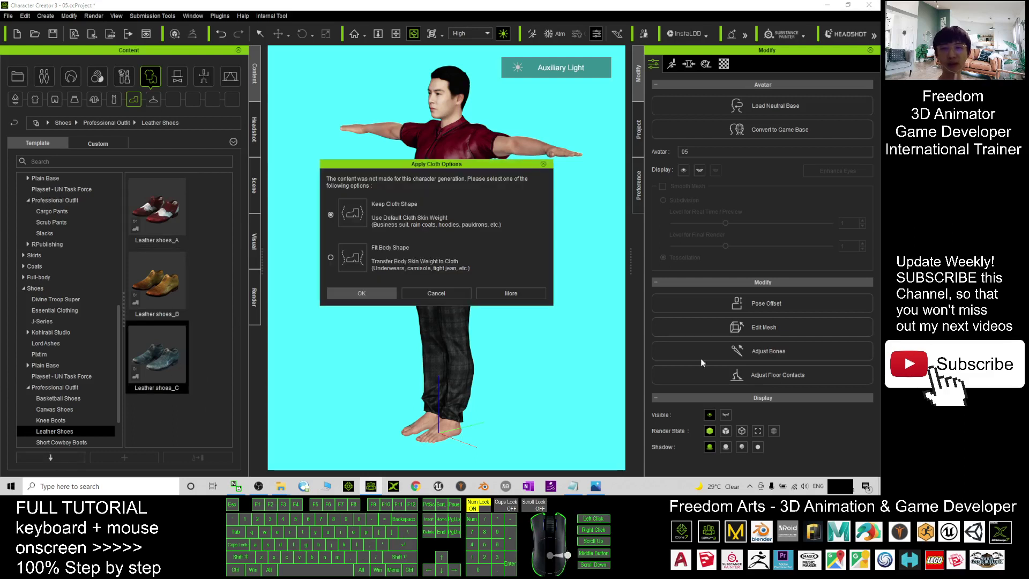
left_click(361, 294)
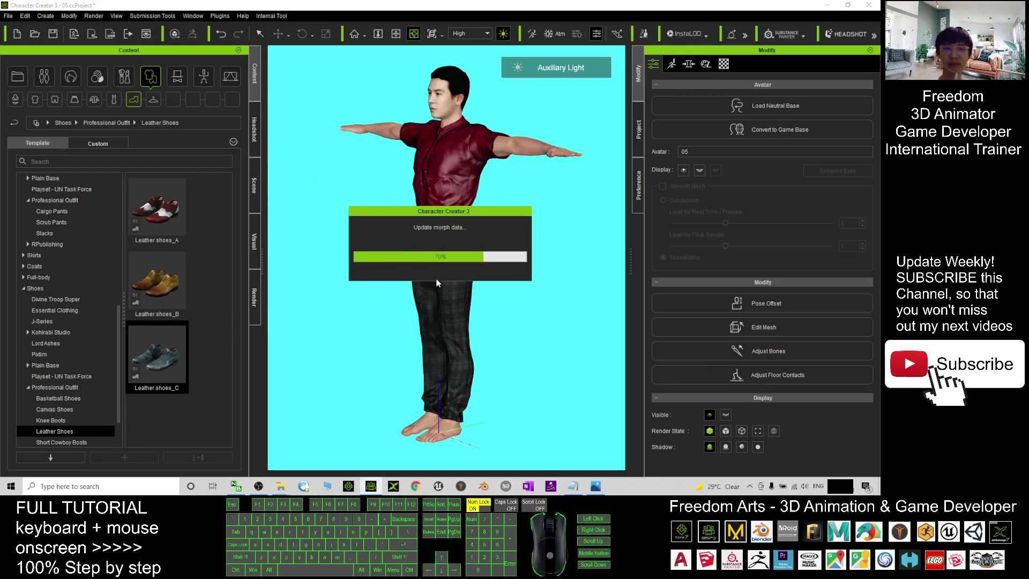
Step: Examine the complete outfit on the avatar, from the shoes and slacks up to the shirt
left_click(339, 328)
left_click_drag(372, 280, 428, 266)
scroll(456, 327, "up", 2)
scroll(476, 457, "up", 10)
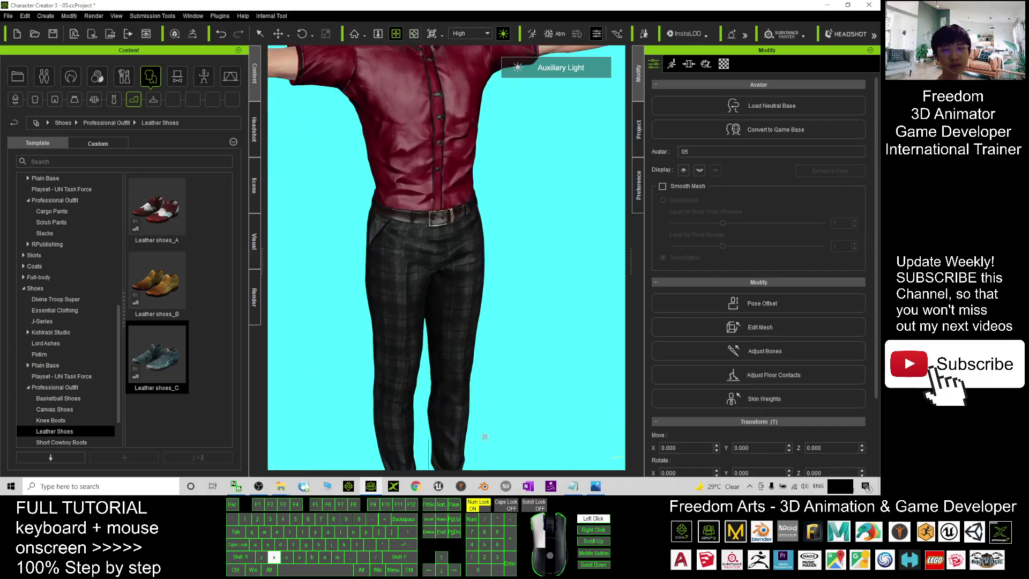
left_click_drag(453, 198, 472, 413)
key("x")
scroll(489, 179, "down", 4)
key("x")
key("c")
left_click_drag(488, 179, 385, 60)
key("x")
left_click_drag(476, 65, 501, 335)
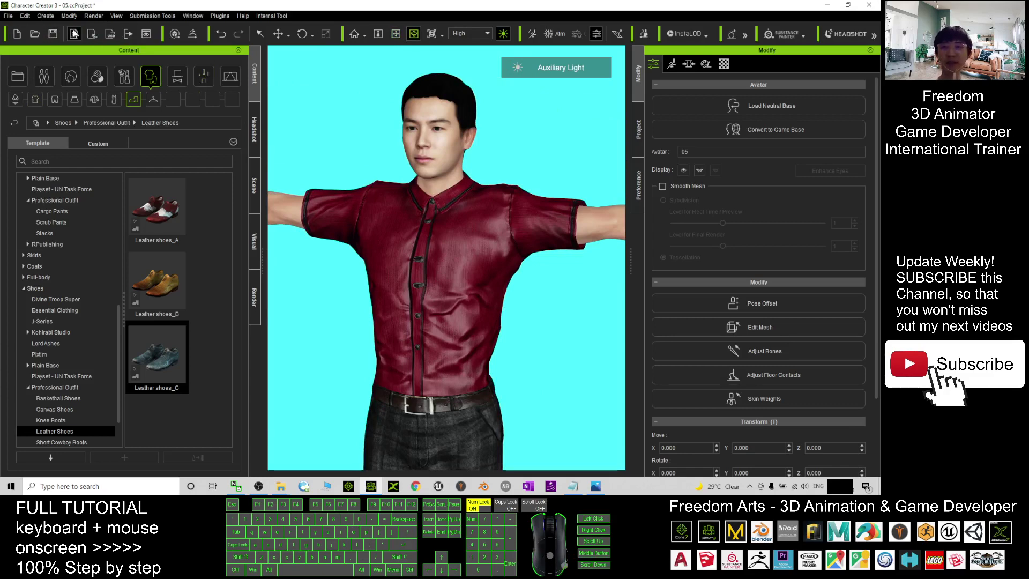
Step: Examine the avatar's face and shirt collar up close from a slight angle
left_click_drag(520, 176, 490, 454)
scroll(469, 163, "up", 2)
scroll(480, 262, "up", 3)
key("x")
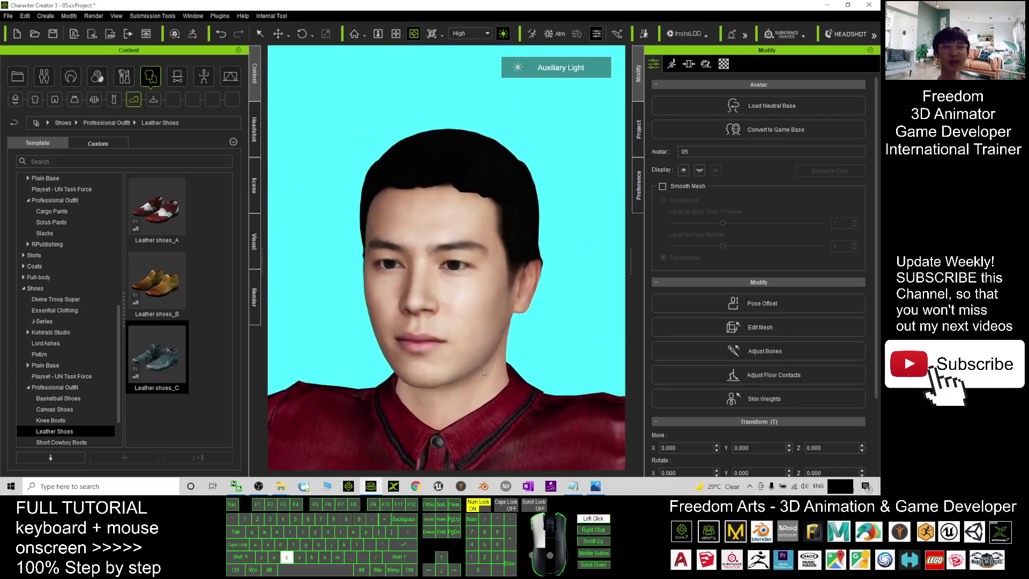
left_click_drag(490, 373, 489, 360)
key("c")
left_click_drag(466, 281, 437, 277)
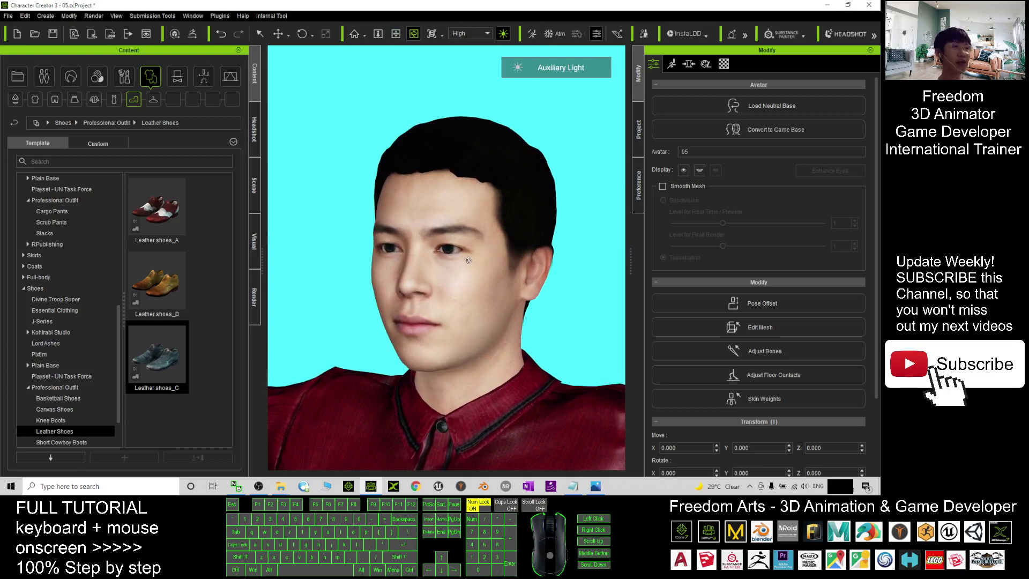
Step: Switch to notes.txt in Notepad and insert "Lip Sync" after "Viseme" in the Character Creator 3 to Unreal Engine description
left_click(573, 486)
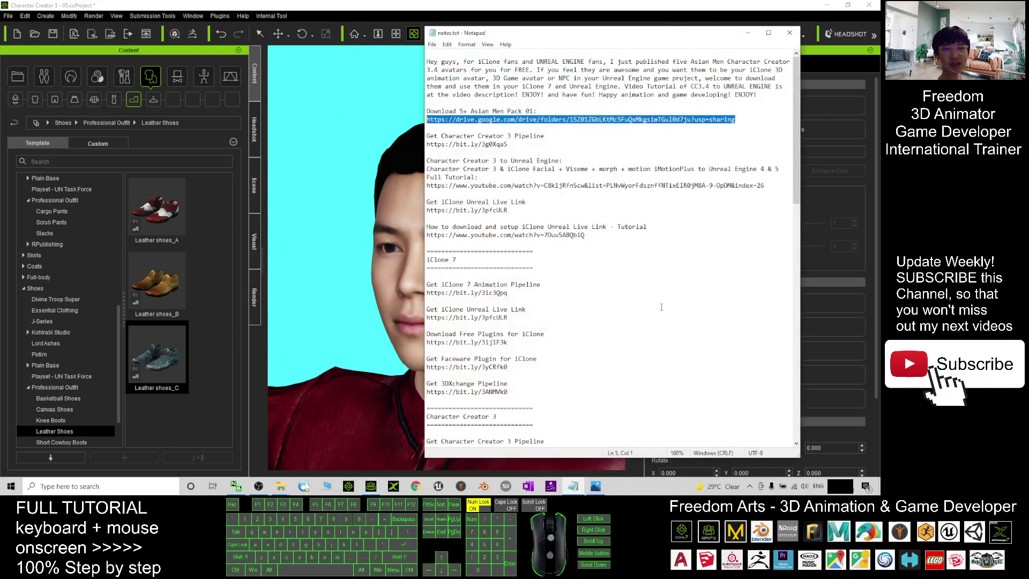
left_click_drag(570, 34, 619, 37)
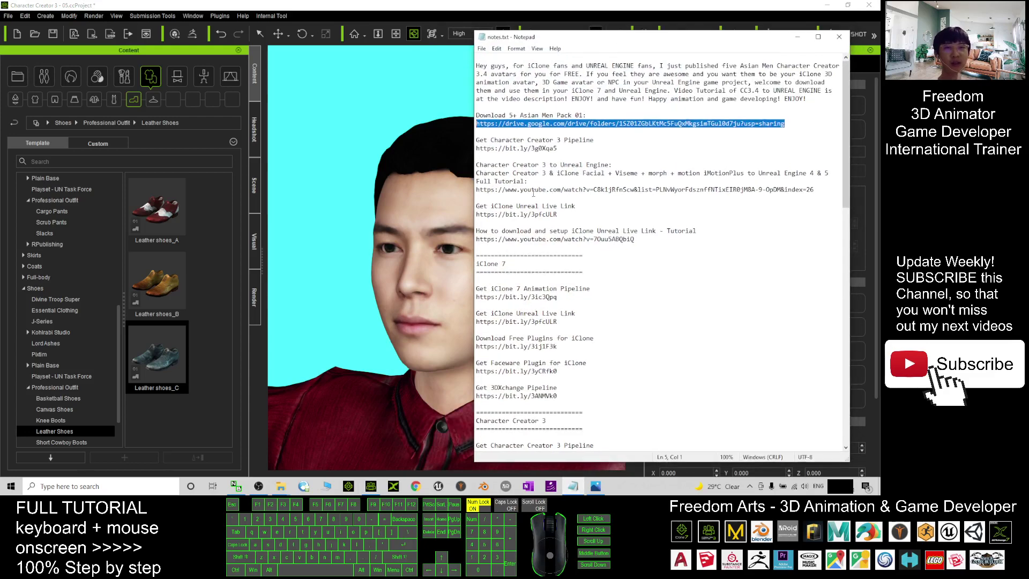
scroll(558, 164, "up", 2)
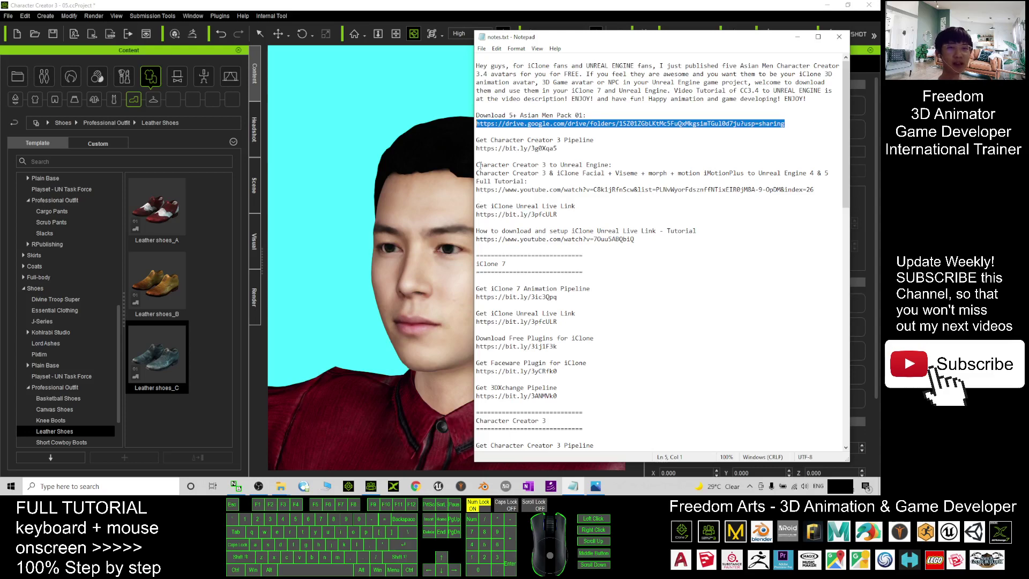
left_click_drag(480, 165, 612, 165)
left_click(490, 181)
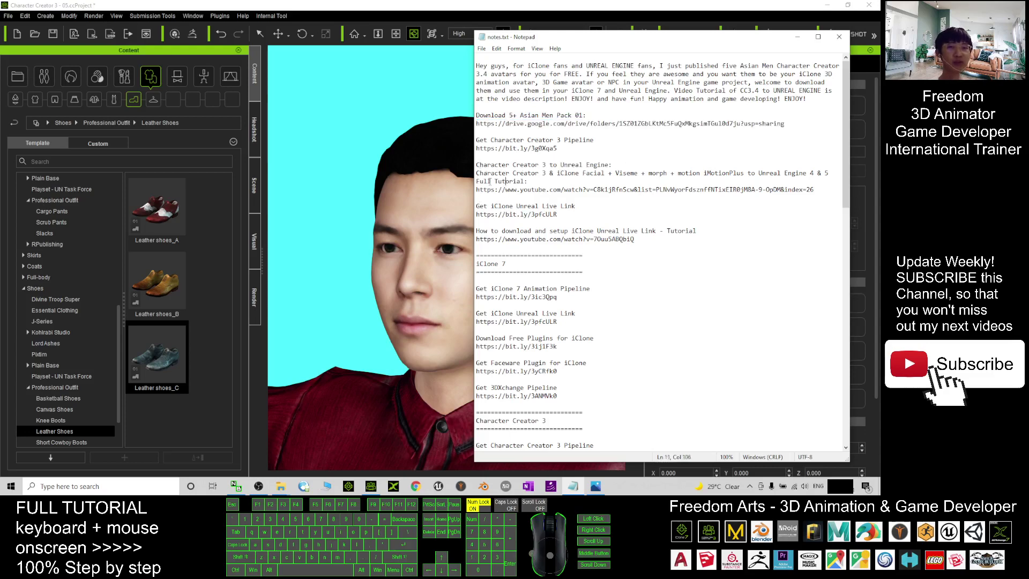
left_click(484, 173)
left_click_drag(492, 176, 615, 174)
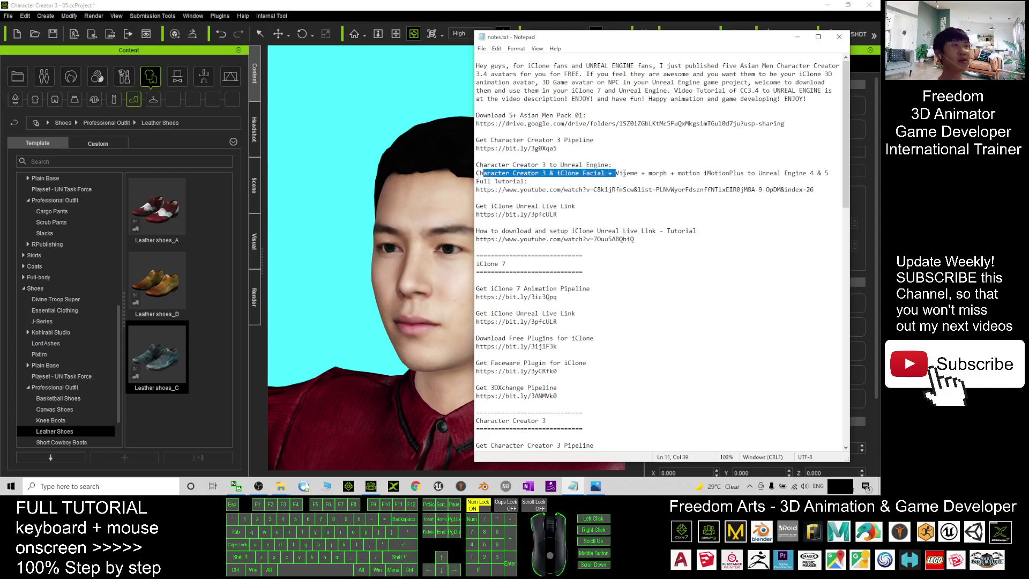
left_click(637, 174)
type("Lip Sync")
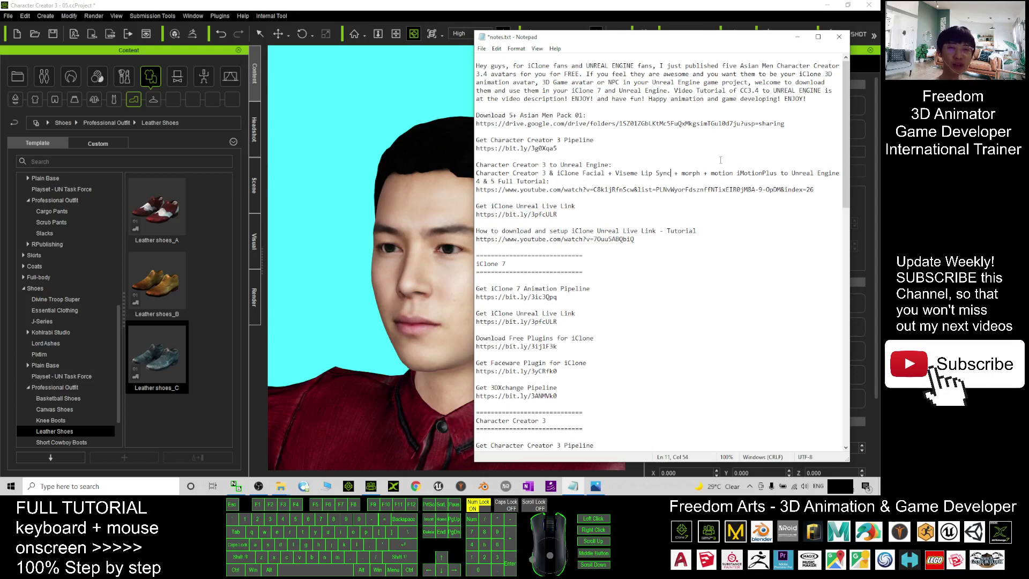
Step: Return to Character Creator 3 and examine the avatar's head and shoulders from the front
left_click(452, 16)
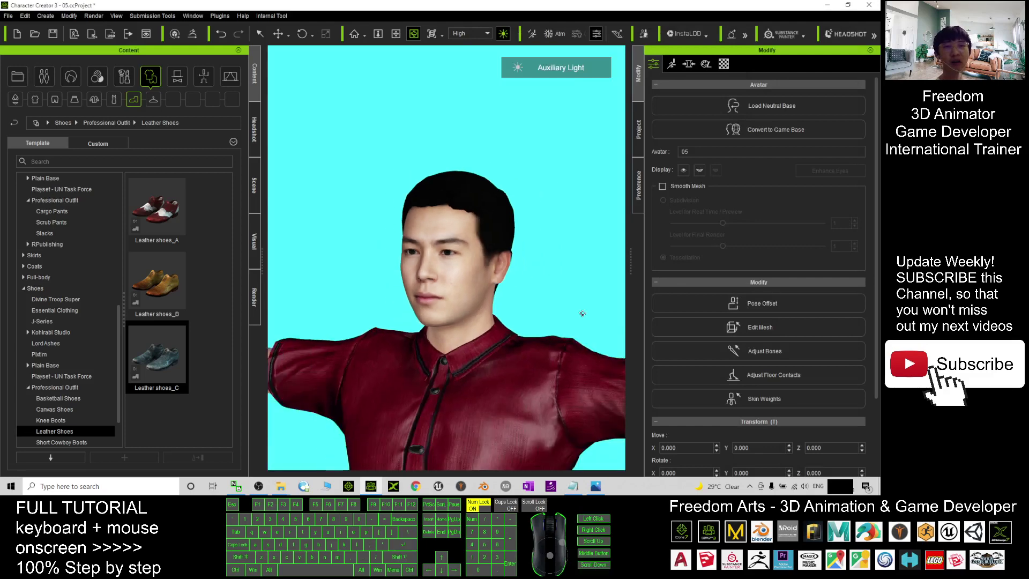
scroll(582, 313, "up", 3)
left_click_drag(582, 313, 605, 244)
key("x")
key("x")
left_click_drag(472, 365, 500, 311)
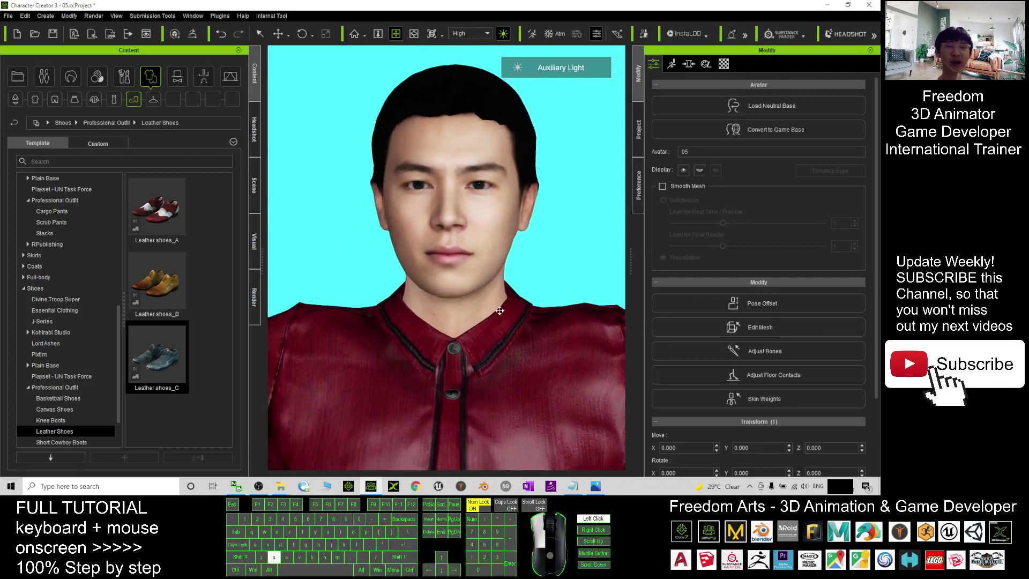
Step: Switch to notes.txt and review the Unreal Engine tutorial, iClone Unreal Live Link and avatar pack download entries
left_click(573, 485)
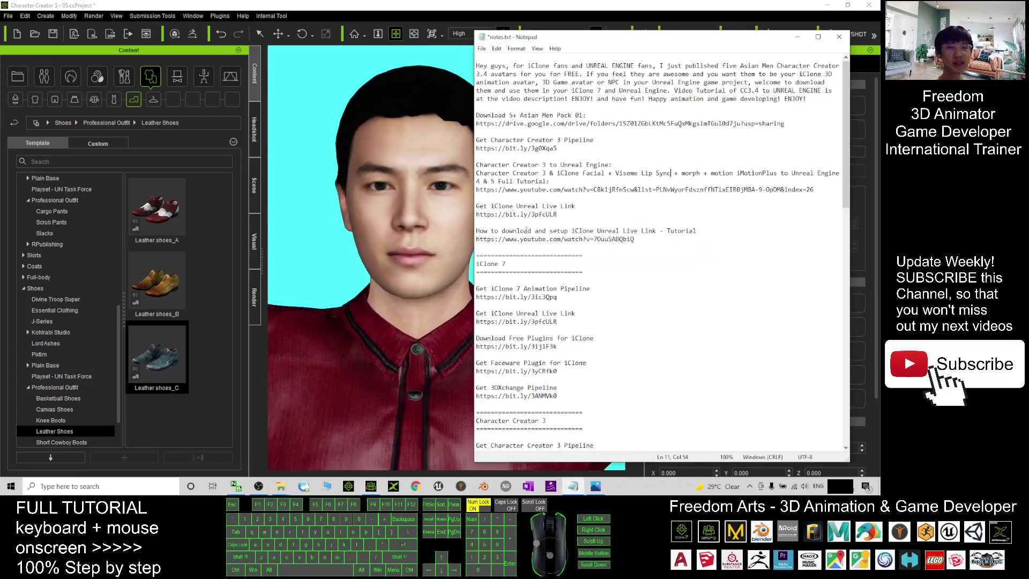
left_click_drag(476, 165, 650, 190)
left_click(513, 206)
left_click_drag(484, 206, 549, 206)
left_click_drag(715, 259, 488, 98)
left_click(739, 181)
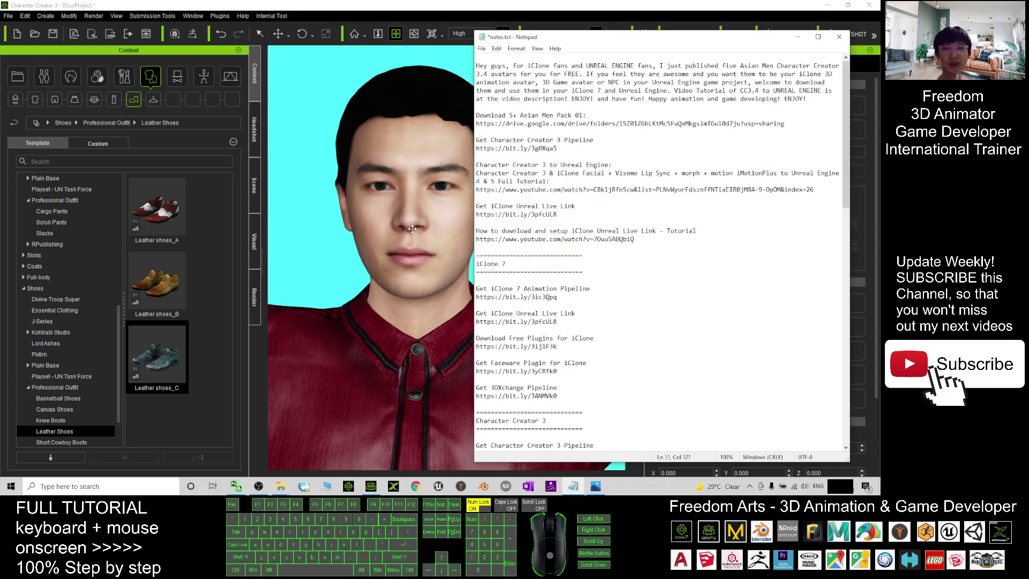
Step: Go back to Character Creator 3 and inspect the avatar's face at a three-quarter angle
left_click(435, 272)
key("x")
left_click_drag(516, 282, 482, 343)
key("c")
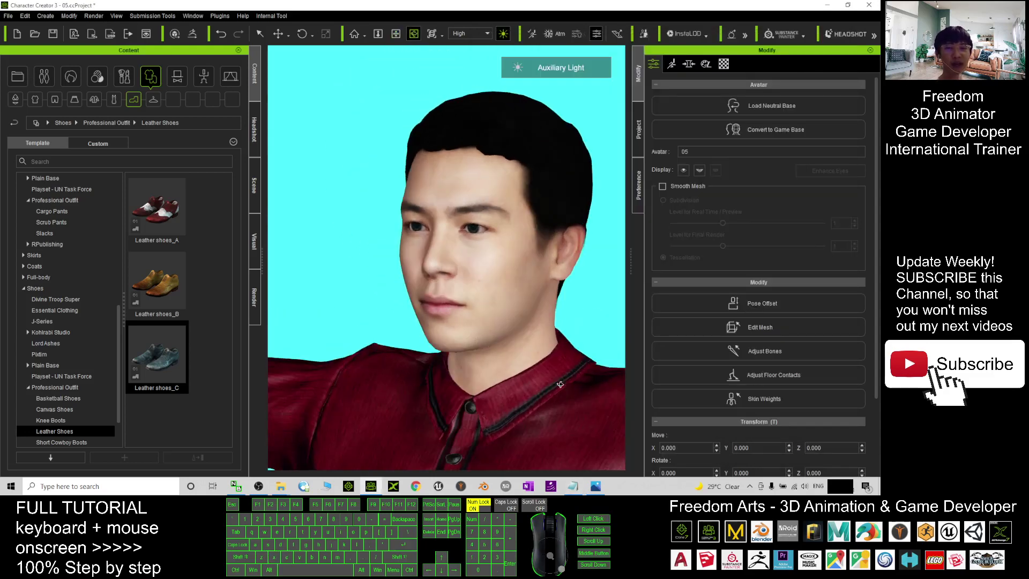
Step: View the cover.jpg image of the five Asian men projects in Photos, then return to Character Creator 3
left_click(595, 488)
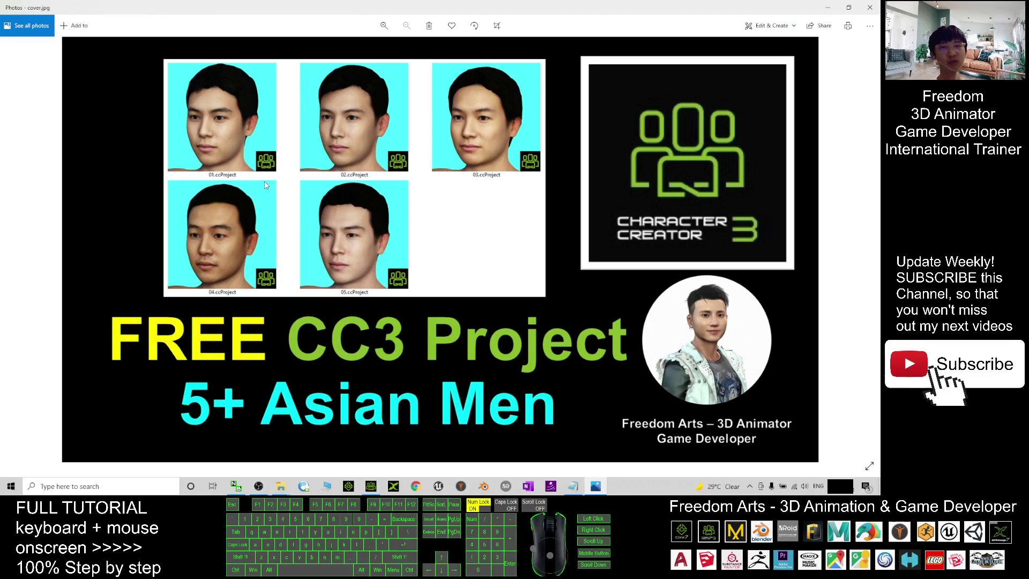
left_click(828, 7)
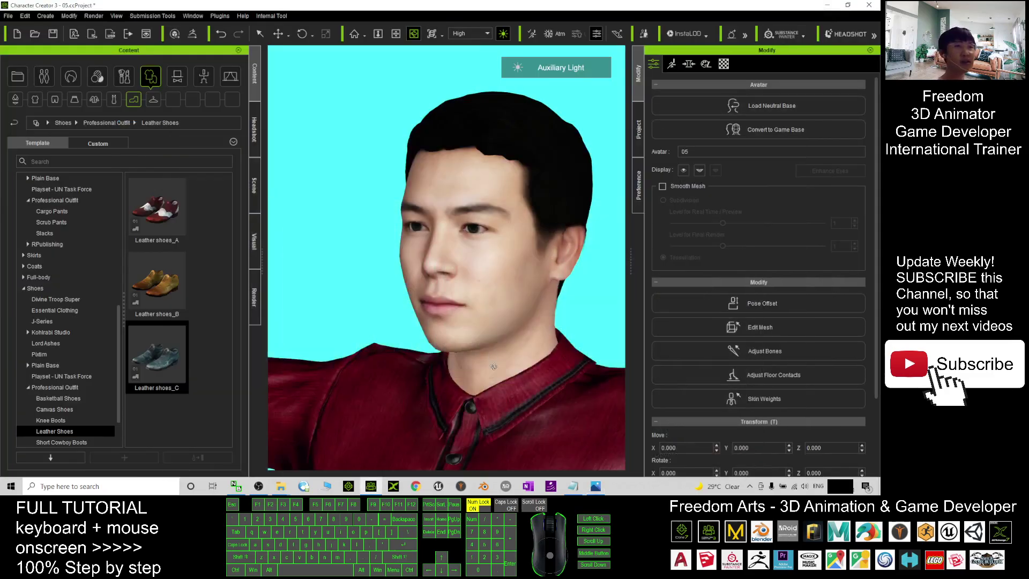
left_click(595, 487)
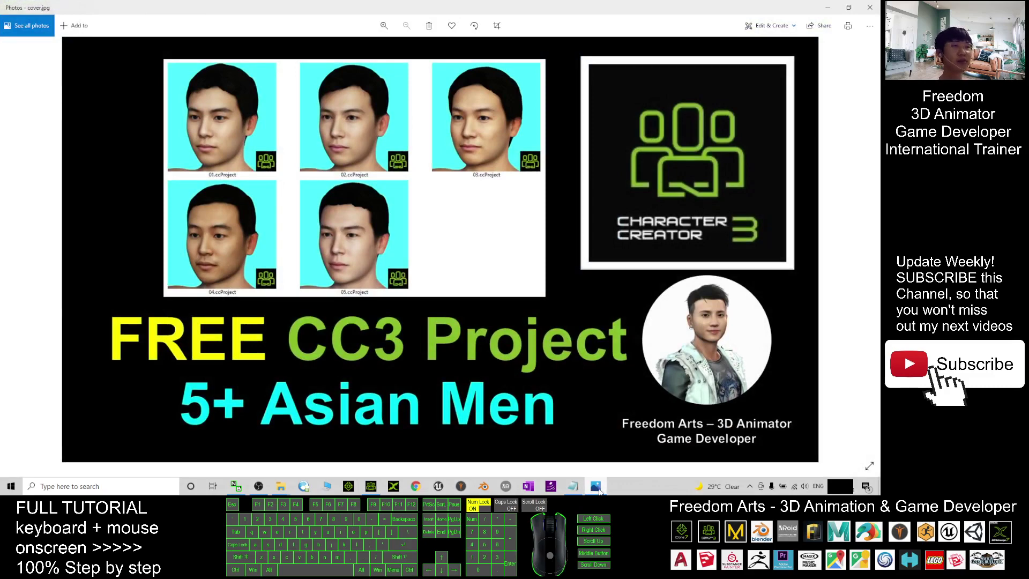
left_click(595, 487)
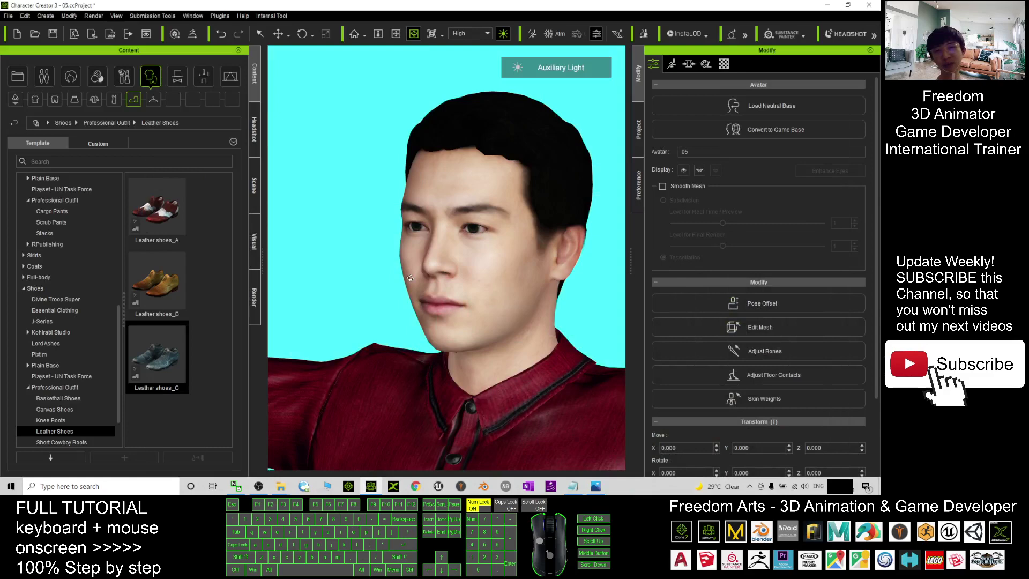
Step: View the dressed avatar from head to shoes in the viewport
left_click_drag(409, 279, 612, 337)
scroll(468, 246, "down", 5)
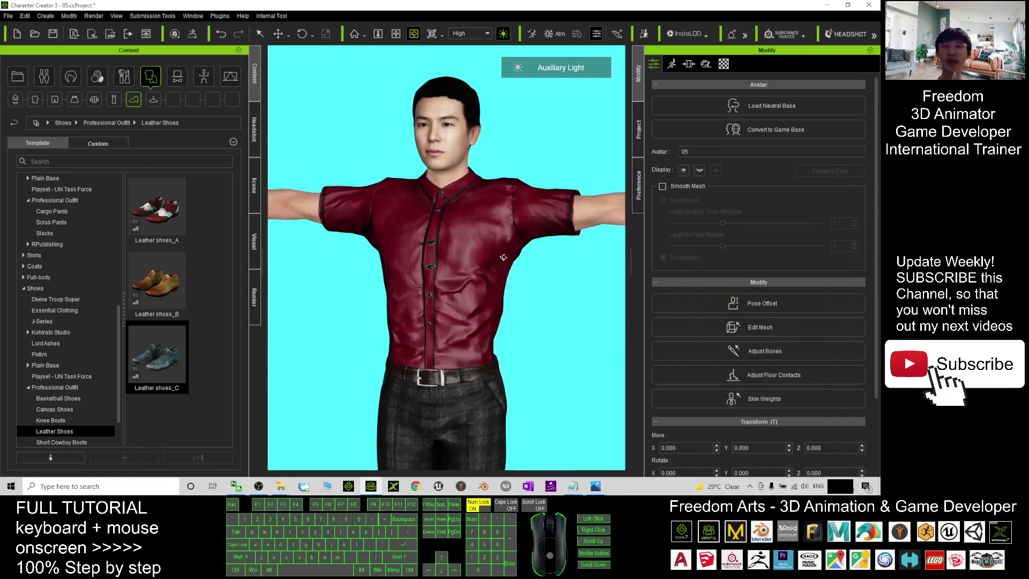
scroll(519, 248, "down", 4)
key("x")
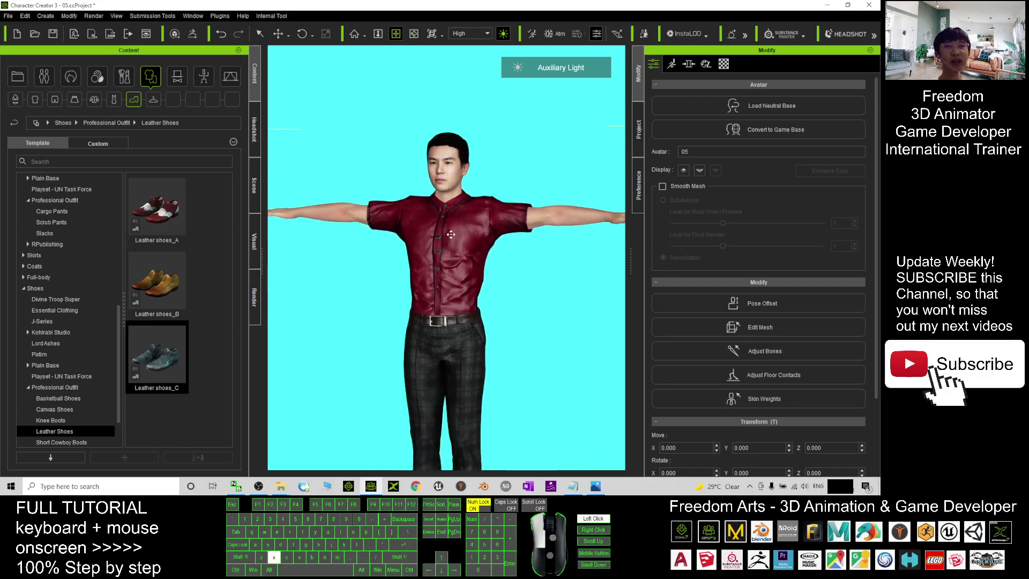
left_click_drag(482, 321, 488, 288)
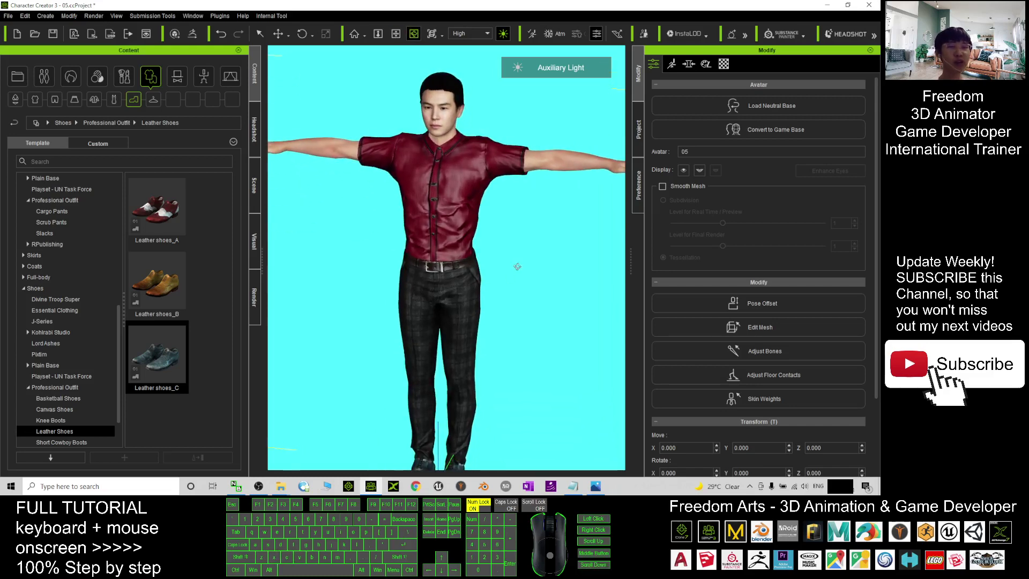